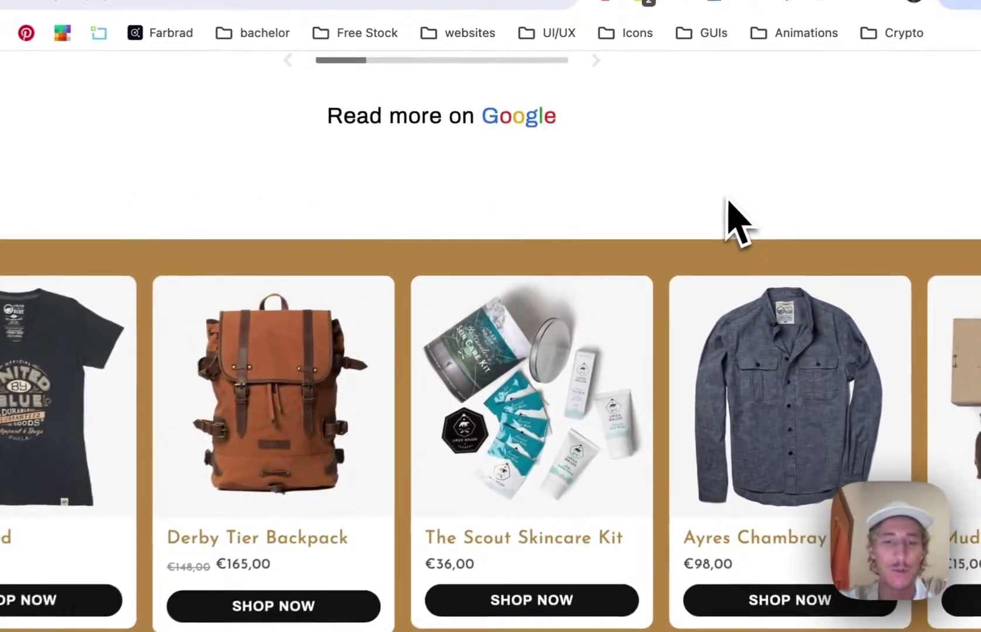
In Section Store, browse Explore Sections to the Scrolling Products card under Newest Releases
scroll(729, 202, "down", 1)
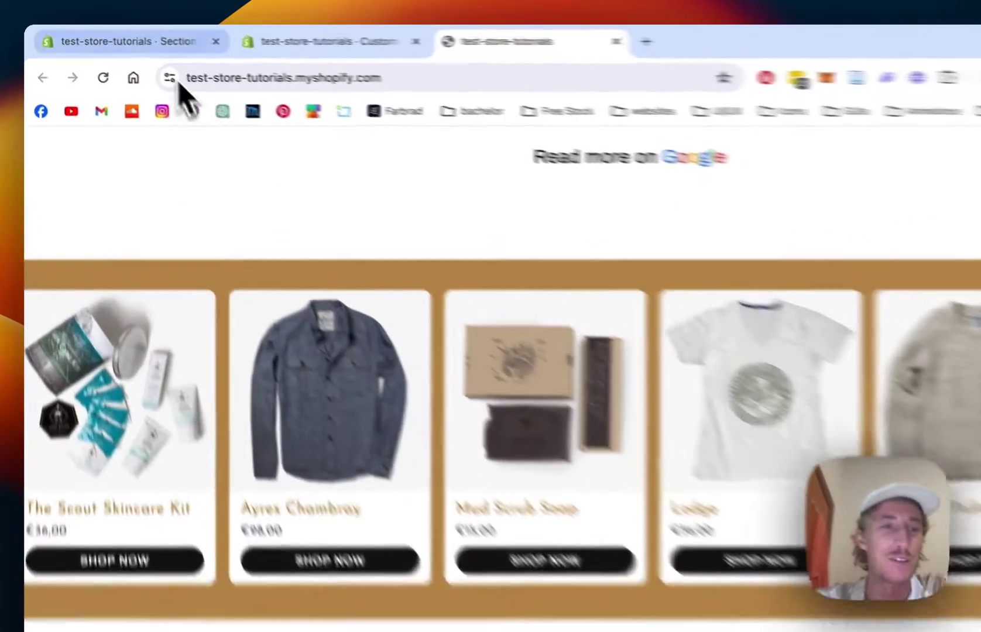
left_click(127, 40)
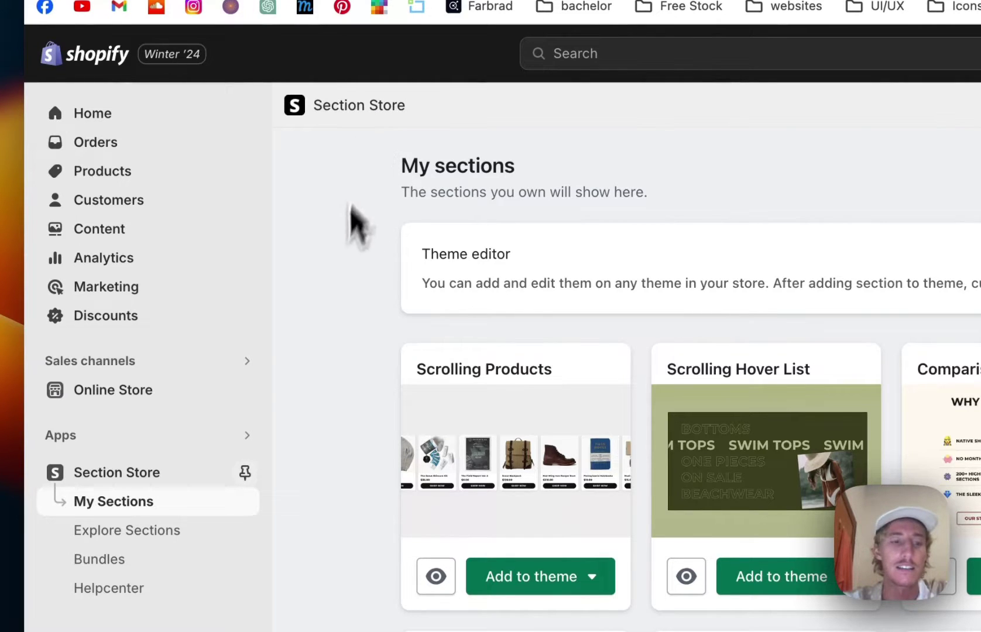
left_click(155, 531)
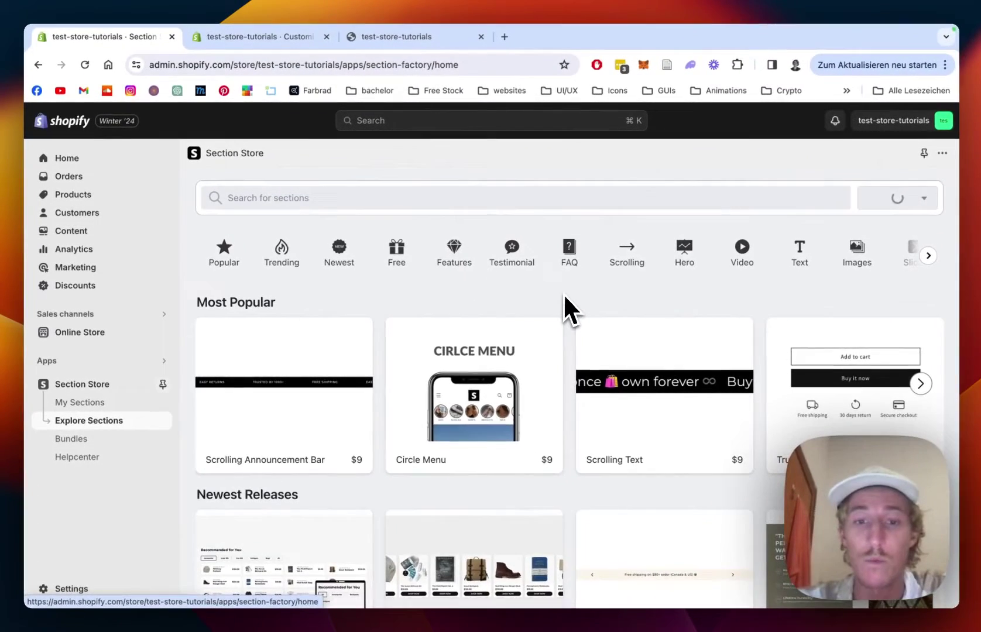
scroll(563, 293, "down", 1)
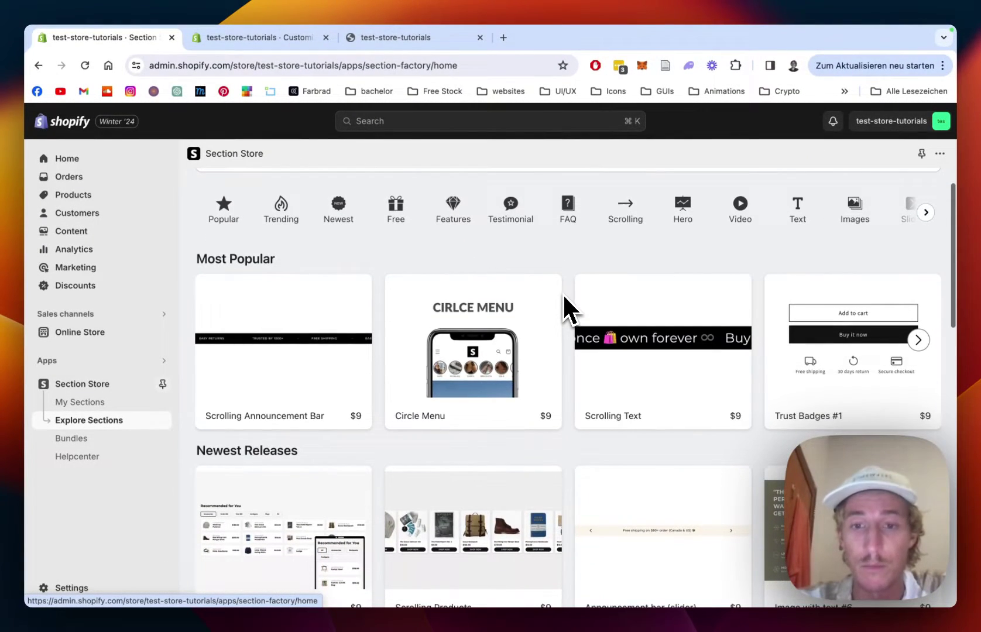
scroll(563, 293, "up", 1)
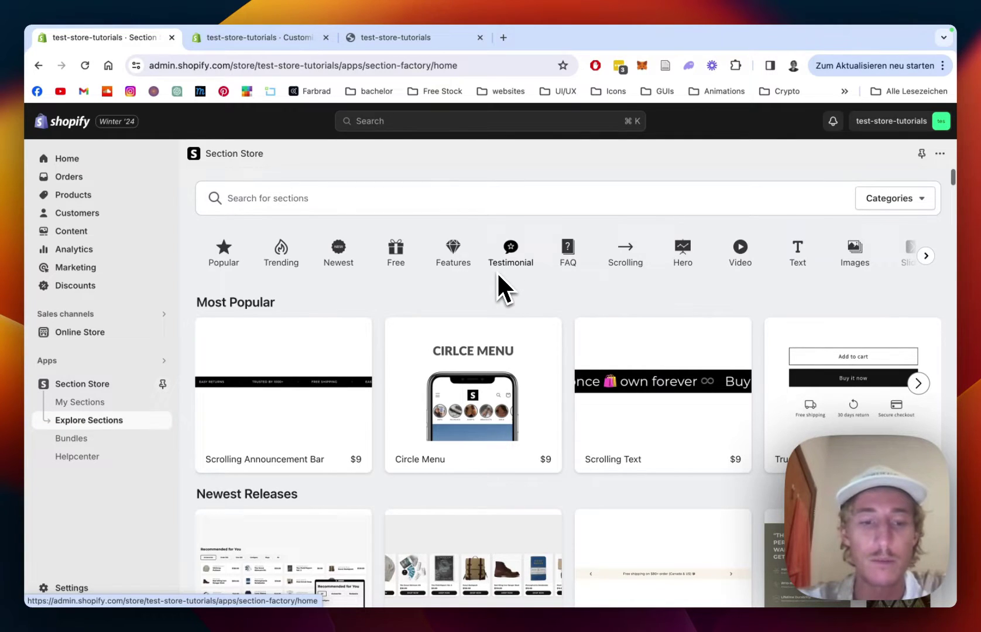
scroll(499, 275, "down", 4)
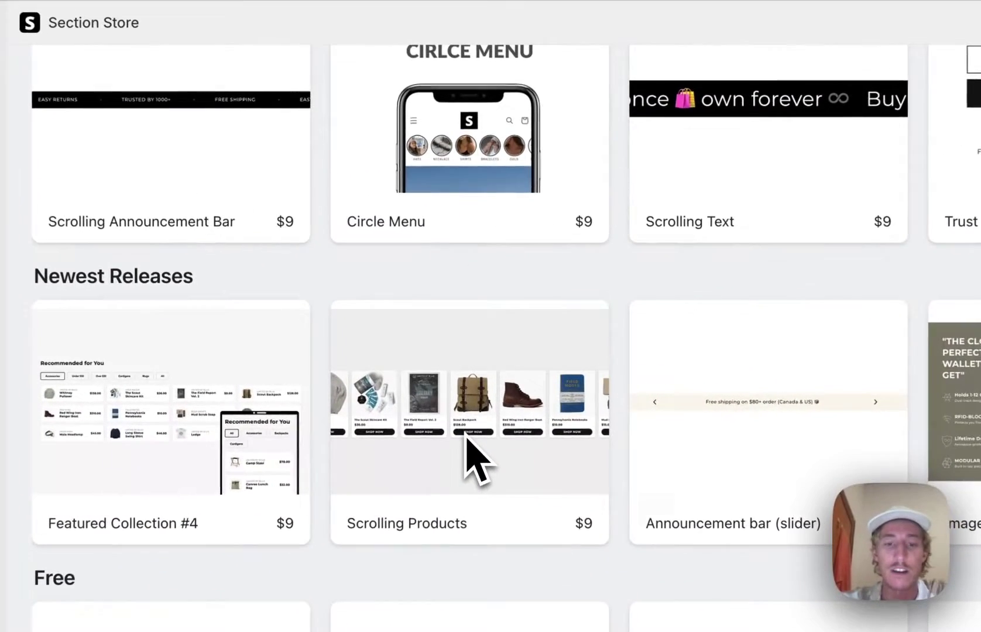
mouse_move(468, 424)
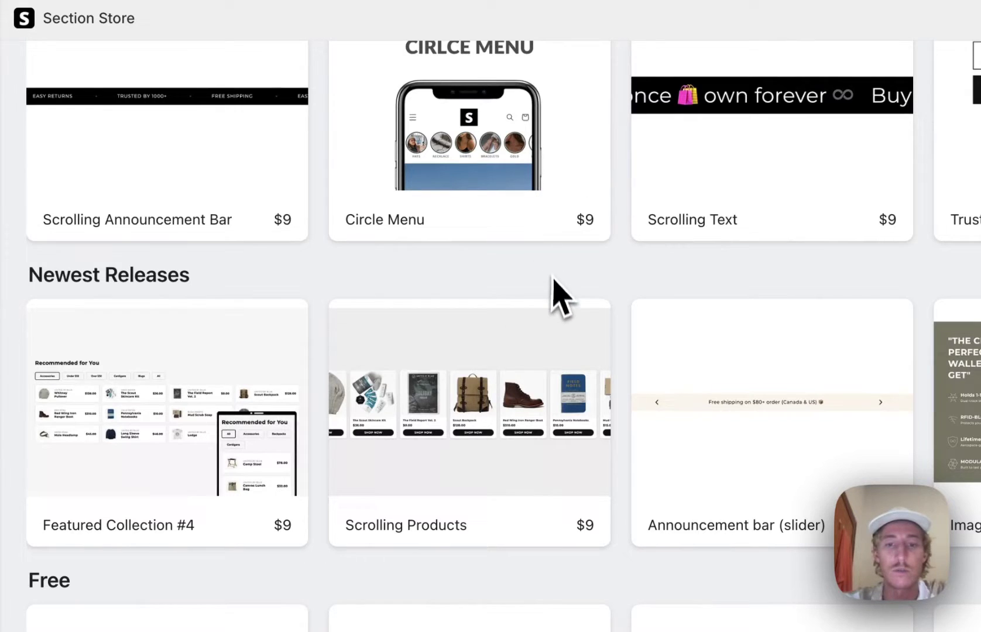
left_click(427, 384)
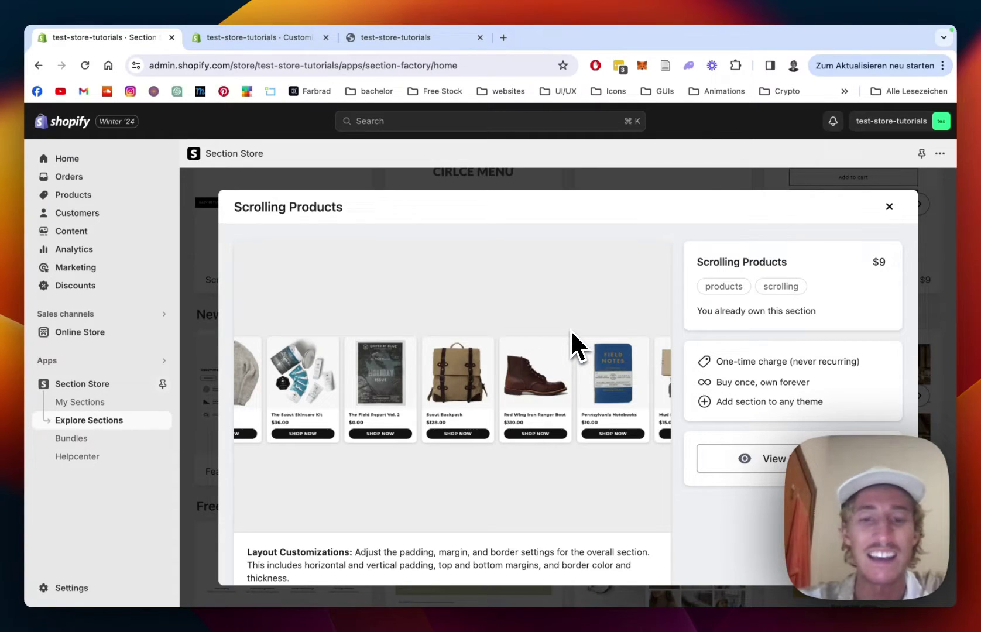
scroll(571, 331, "down", 1)
scroll(571, 331, "up", 1)
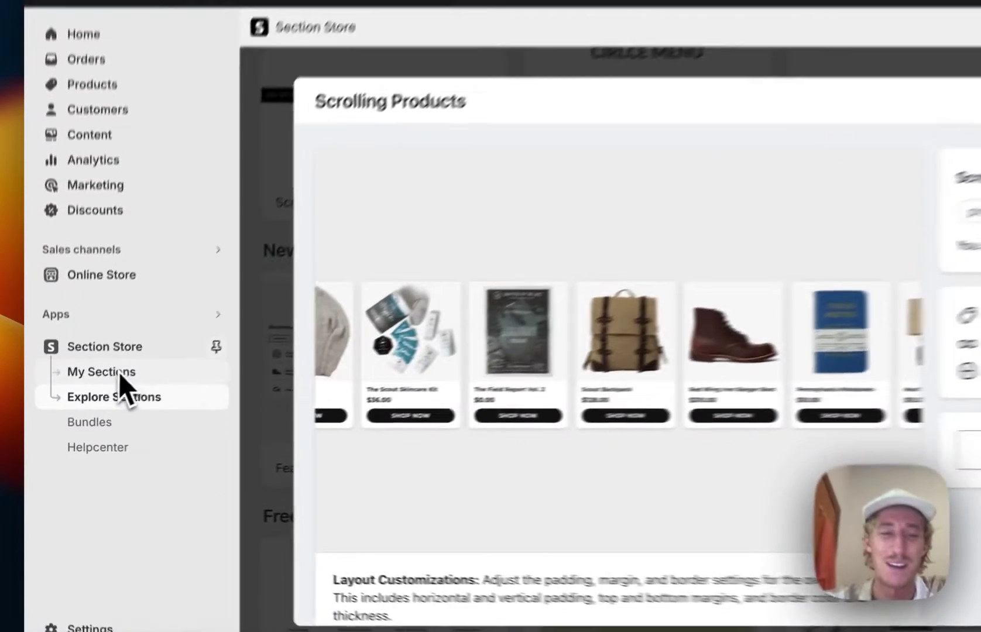
Go to My Sections to view the owned sections list
left_click(82, 402)
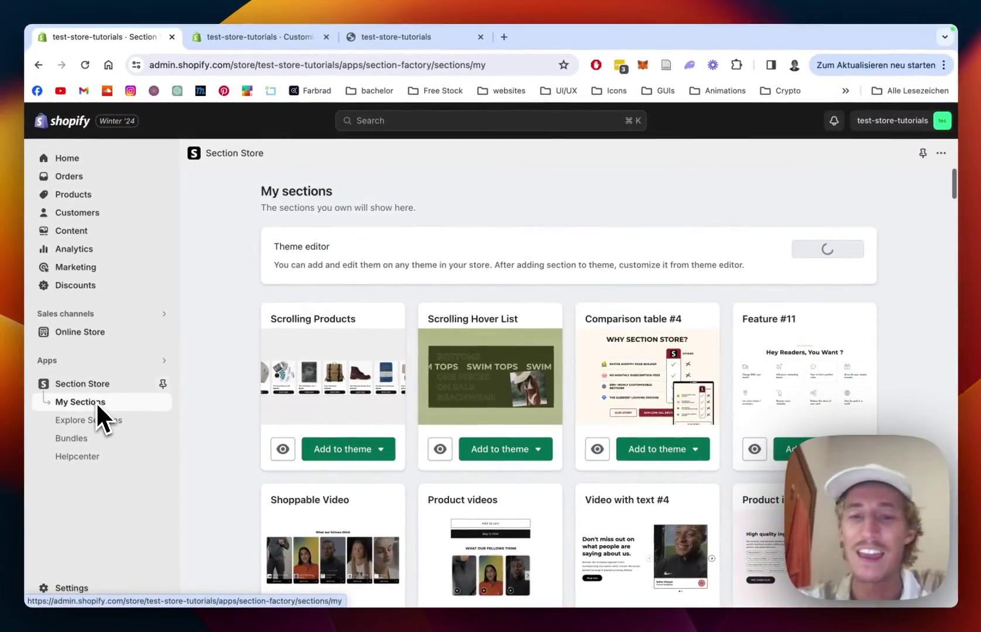
scroll(574, 199, "down", 1)
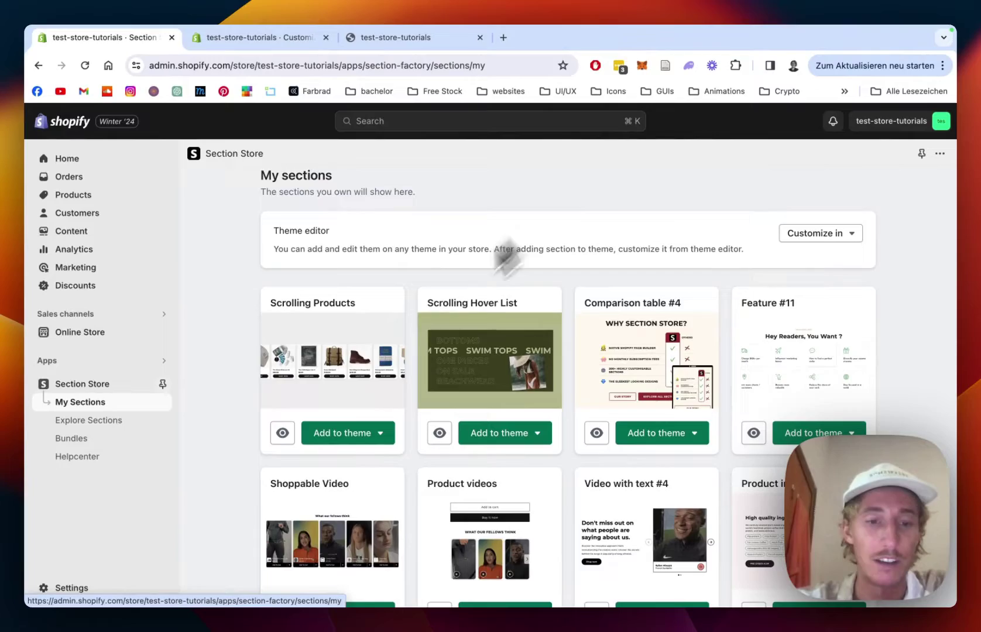
left_click_drag(289, 160, 455, 227)
left_click(461, 230)
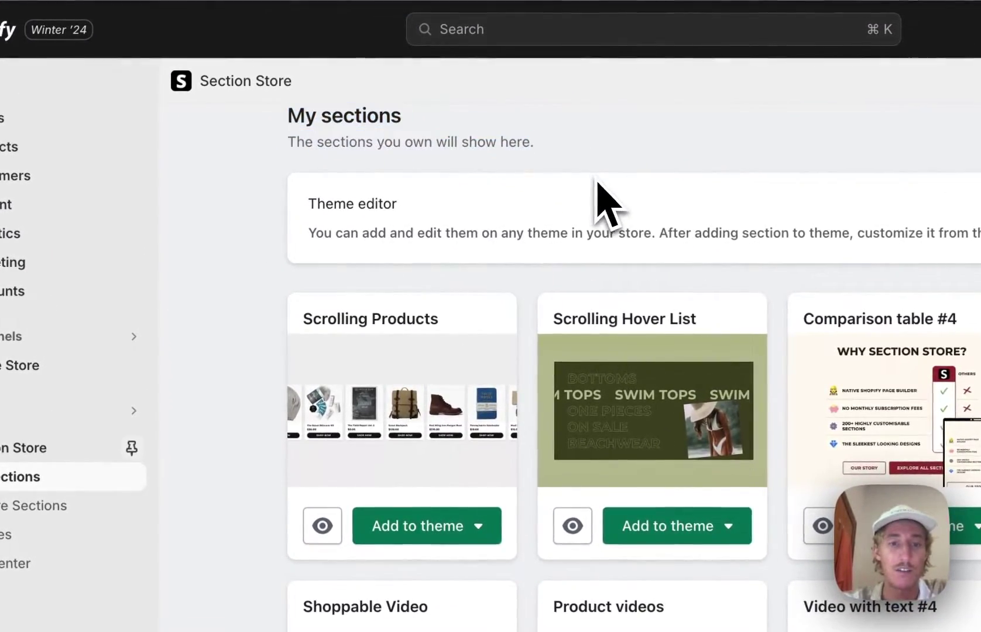
Check the available themes under Add to theme and Customize, then return to the theme editor
left_click(433, 526)
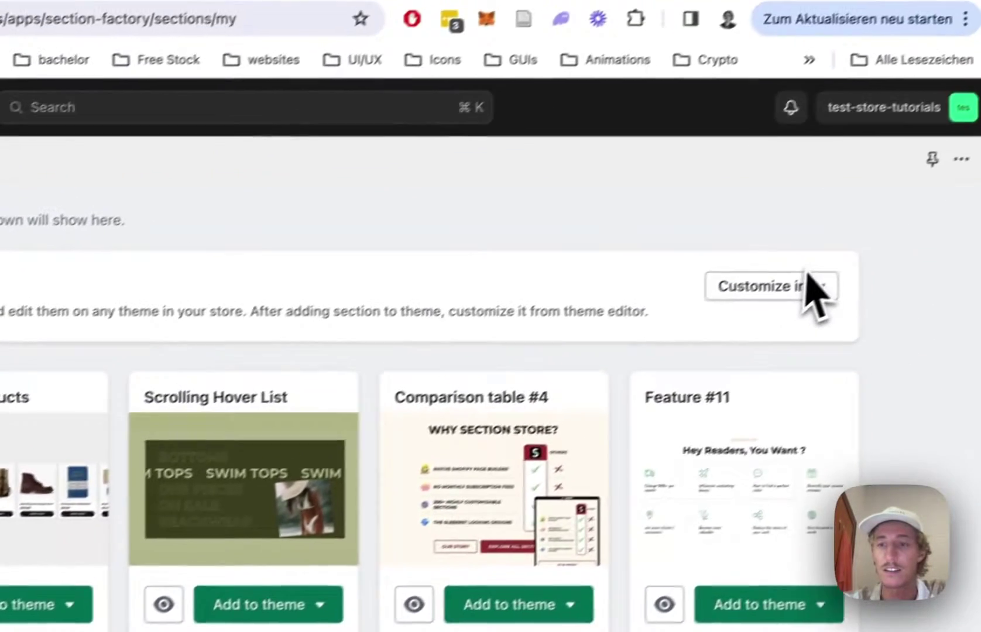
left_click(768, 305)
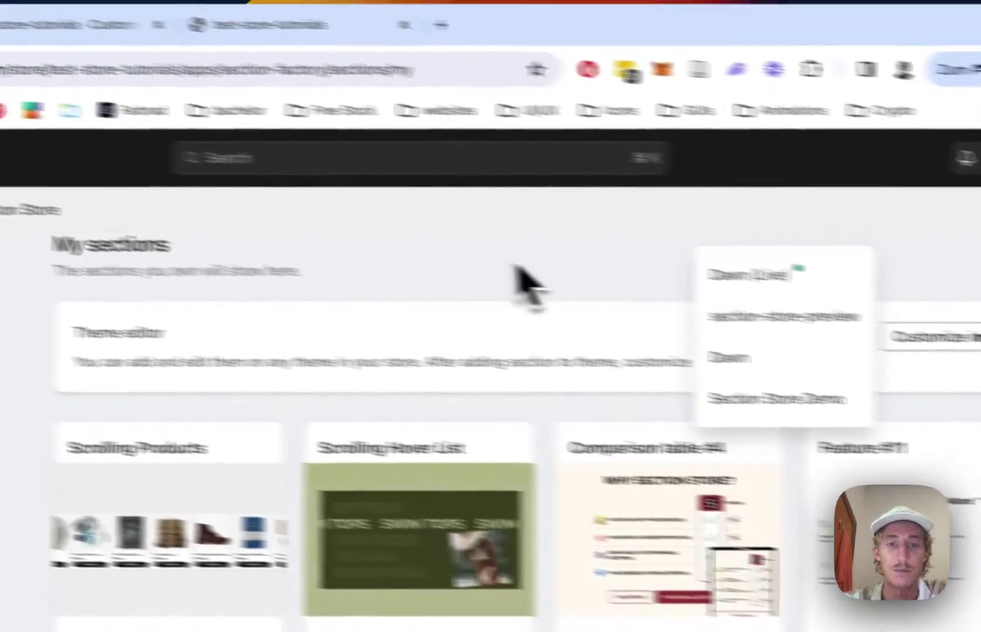
left_click(293, 248)
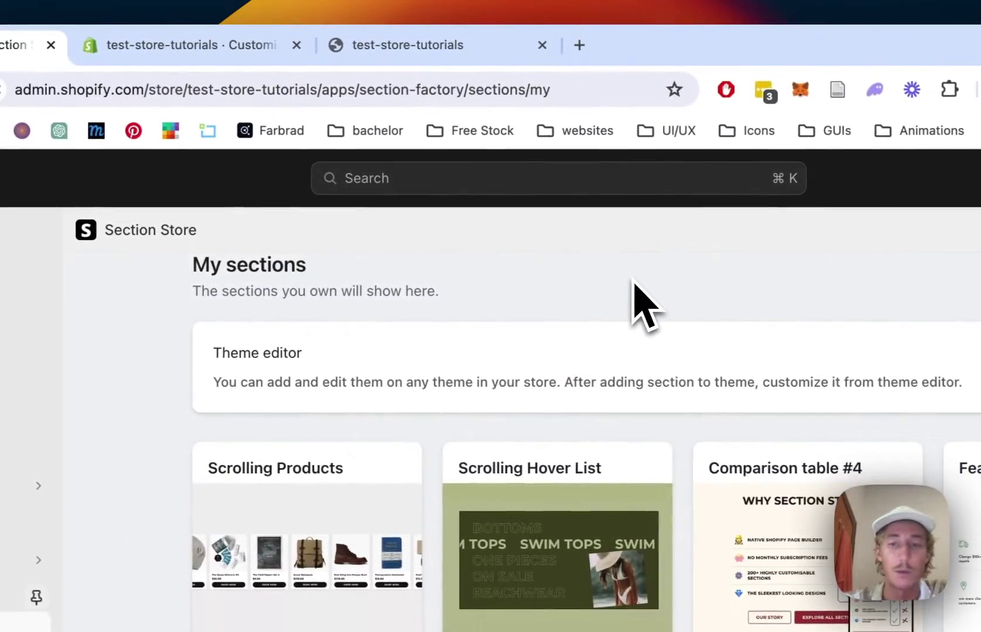
scroll(644, 304, "up", 1)
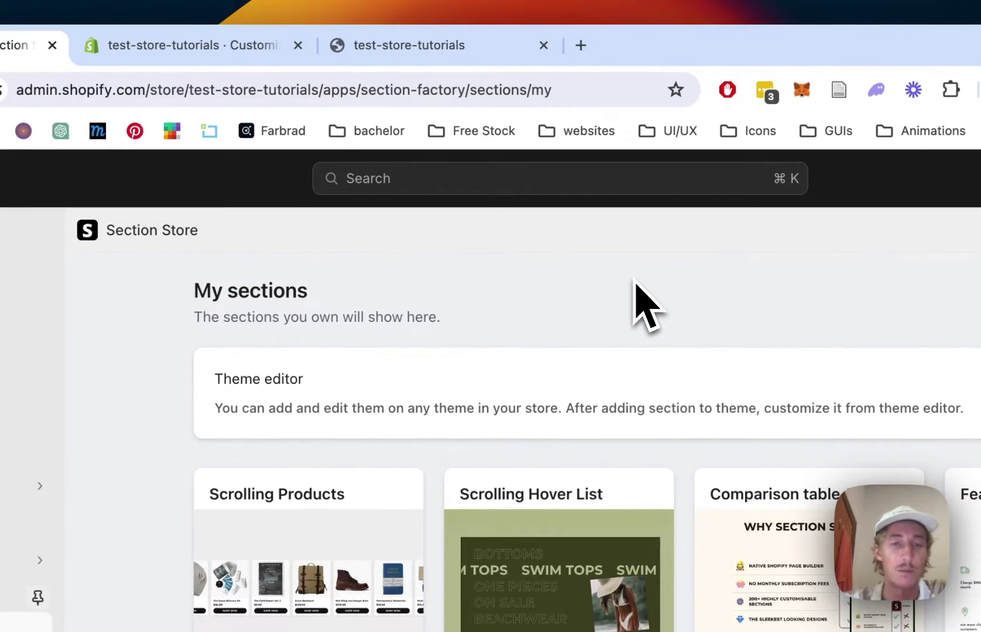
left_click(176, 46)
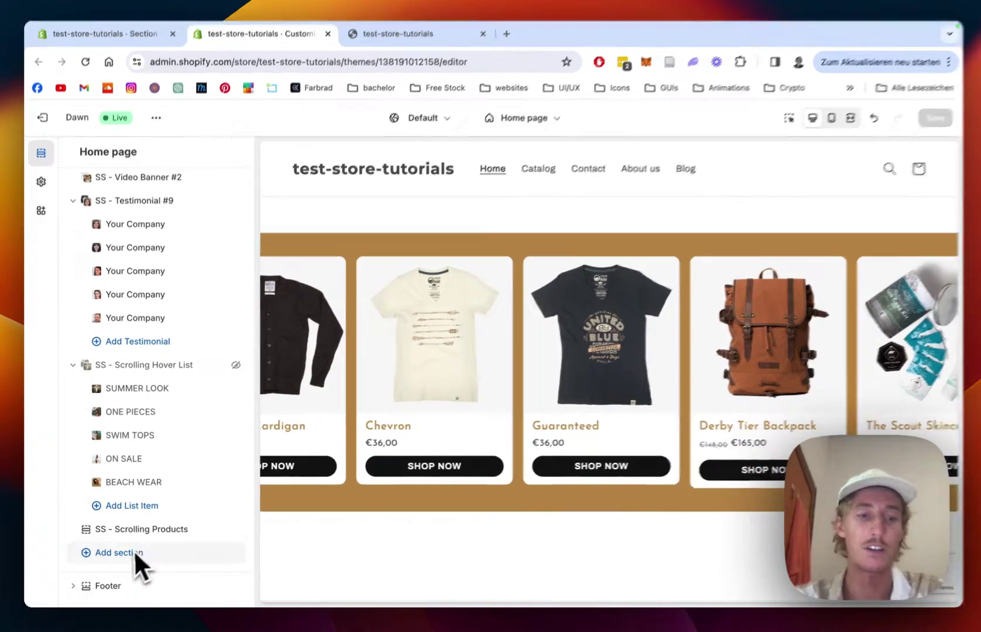
Search 'scrolling pro' and add an SS - Scrolling Products section to the home page
left_click(126, 553)
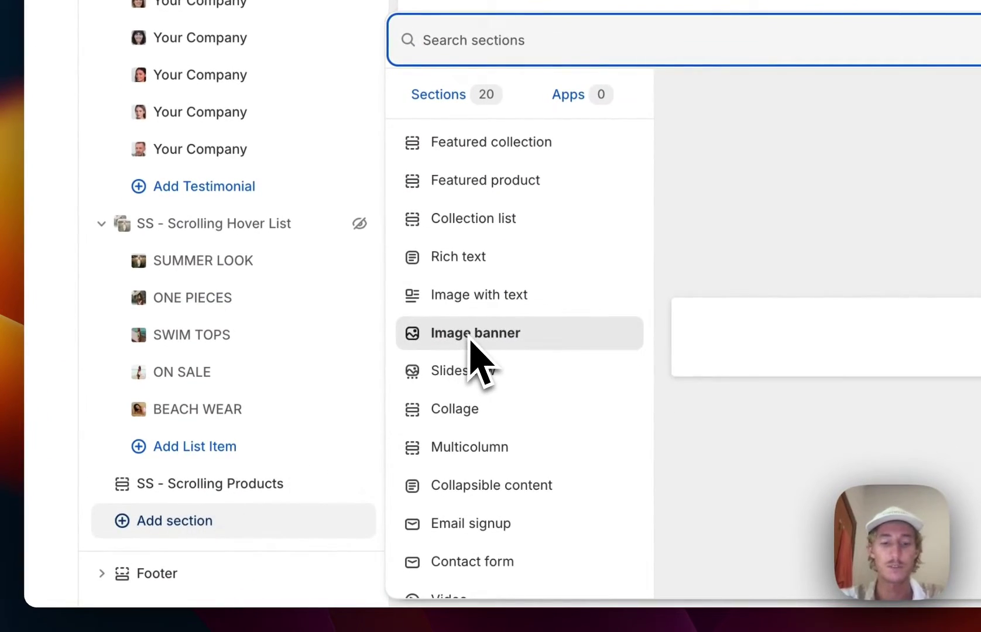
type("scrolling pro")
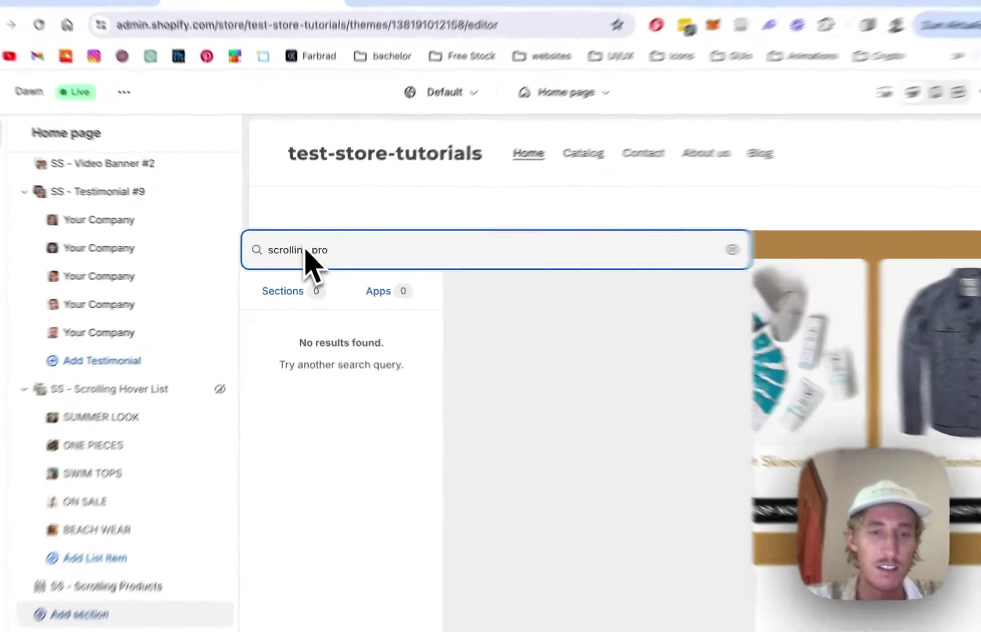
left_click_drag(307, 253, 293, 254)
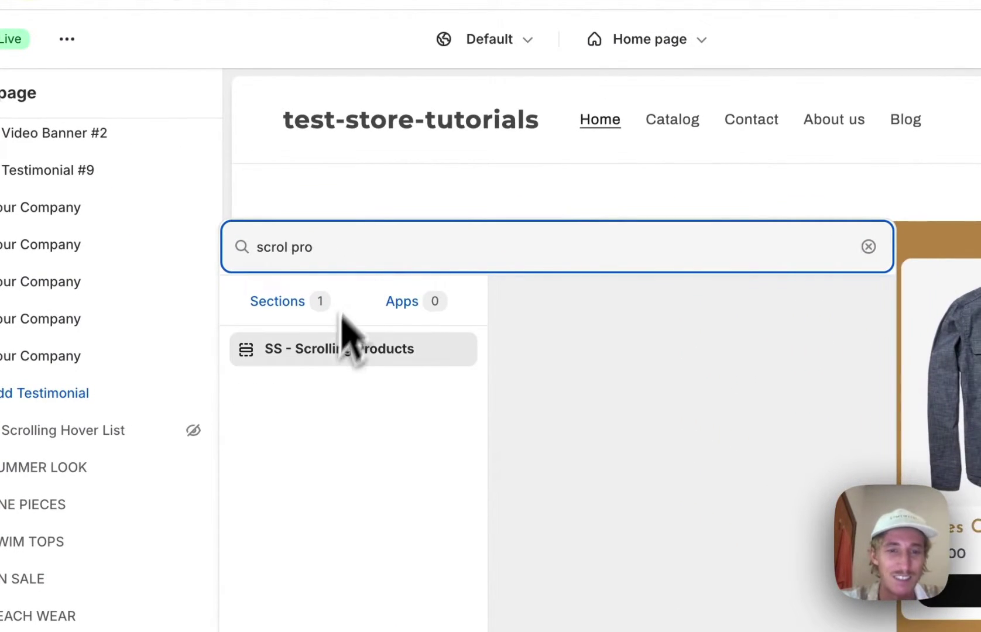
left_click(334, 362)
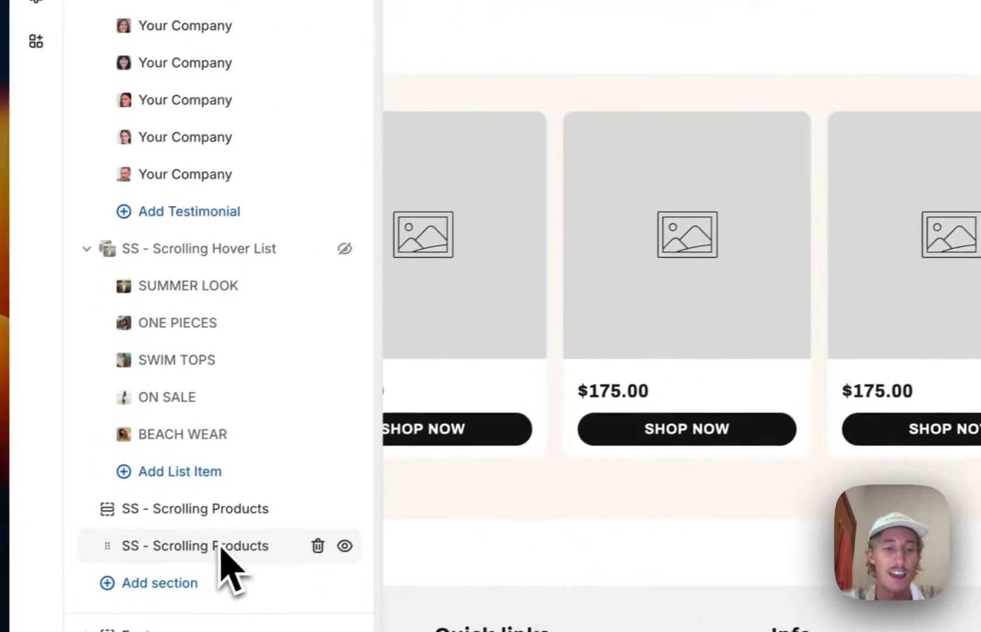
Hide the older Scrolling Products section and set the new heading to 'Scrolling Product'
left_click(357, 503)
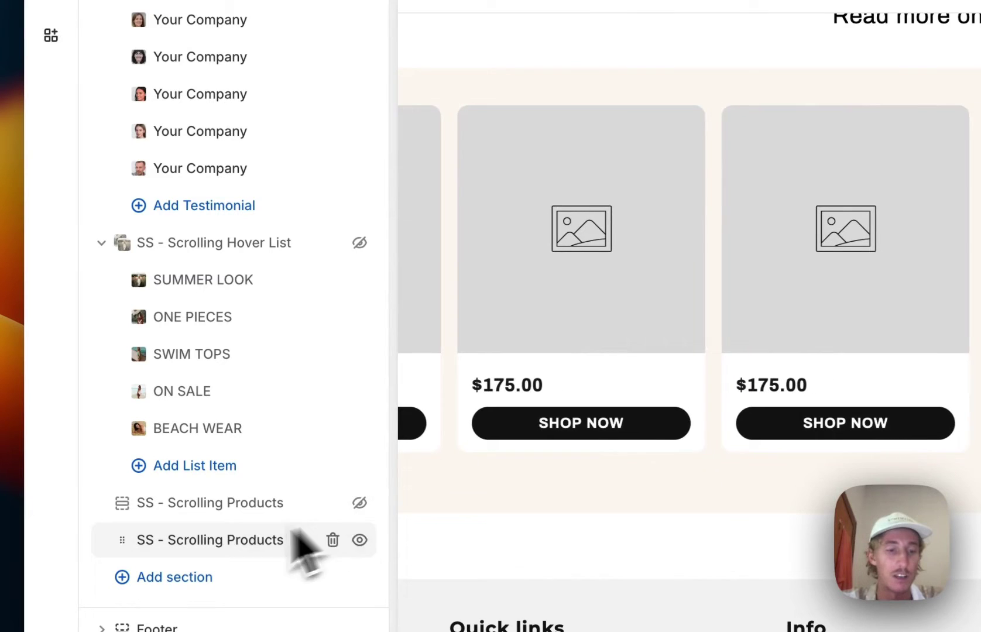
left_click(224, 548)
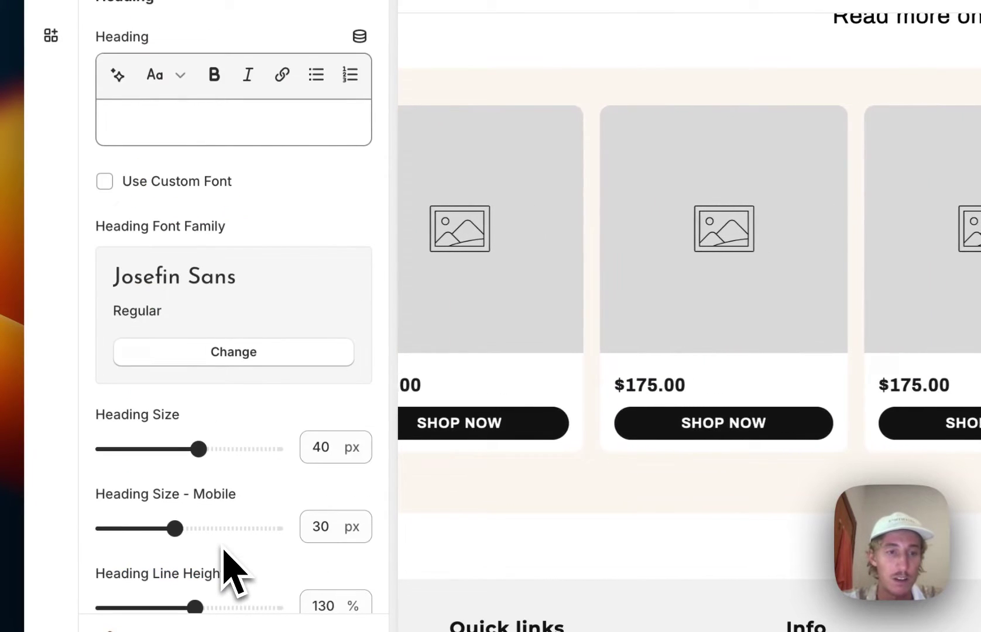
left_click(259, 136)
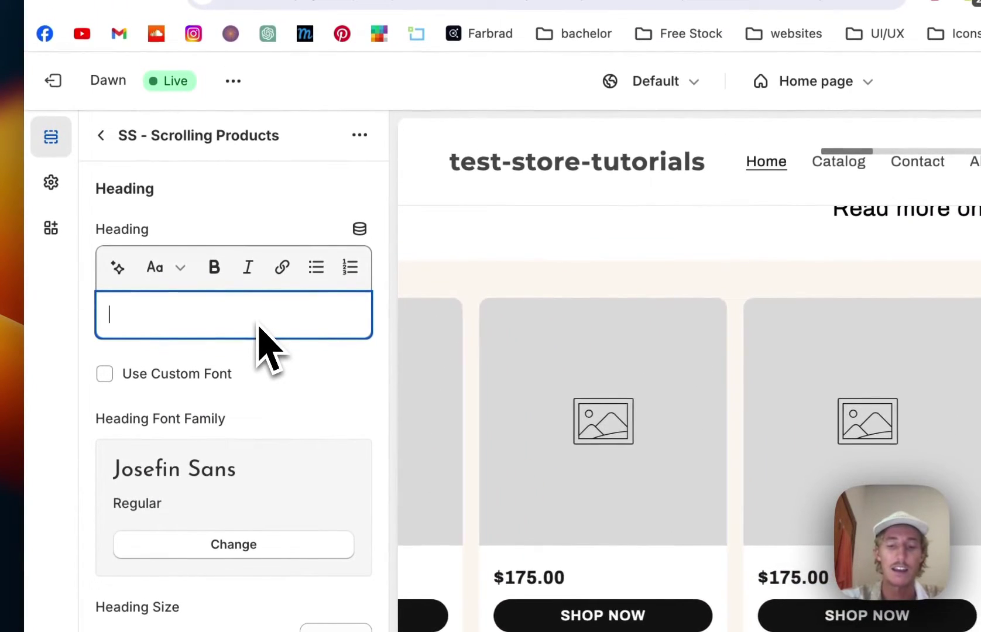
type("Scrolling Product")
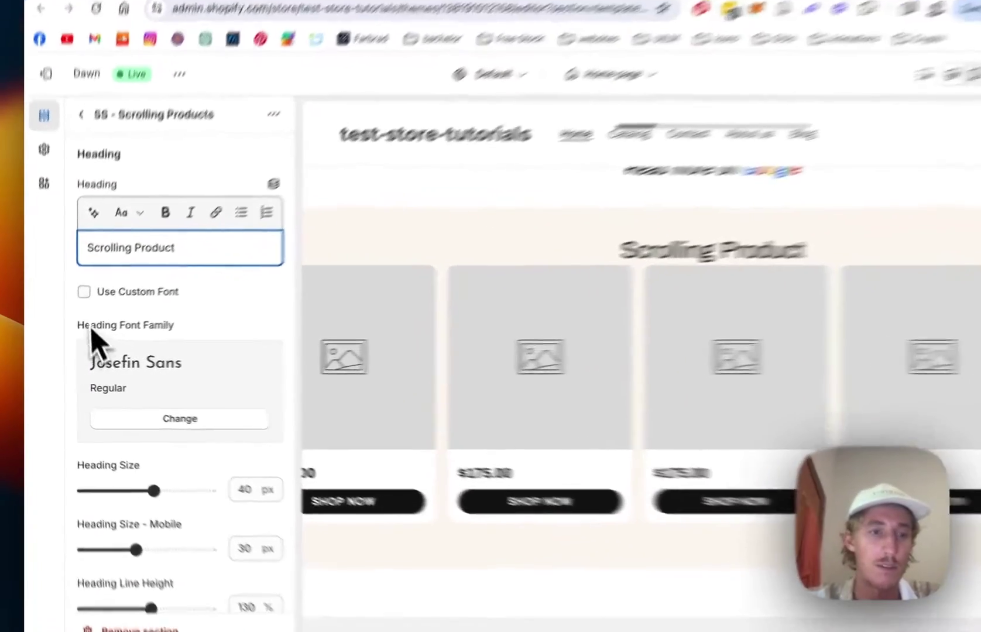
Switch the heading to a custom font and raise its line height to 190%
left_click(84, 292)
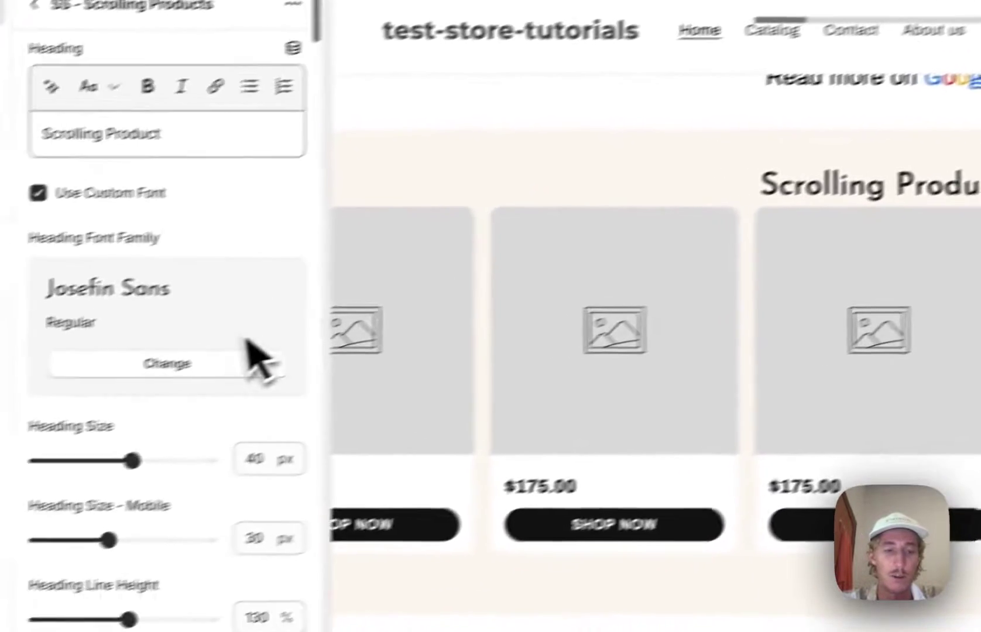
scroll(276, 345, "down", 3)
left_click_drag(188, 464, 261, 471)
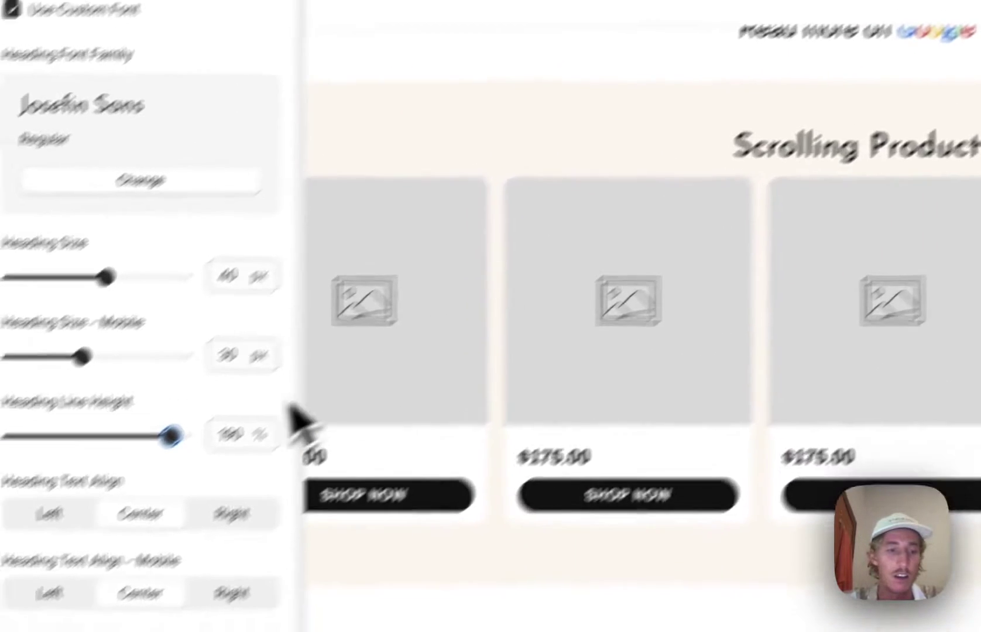
Set the Summer collection as the carousel's product source
scroll(285, 328, "down", 3)
scroll(285, 235, "down", 3)
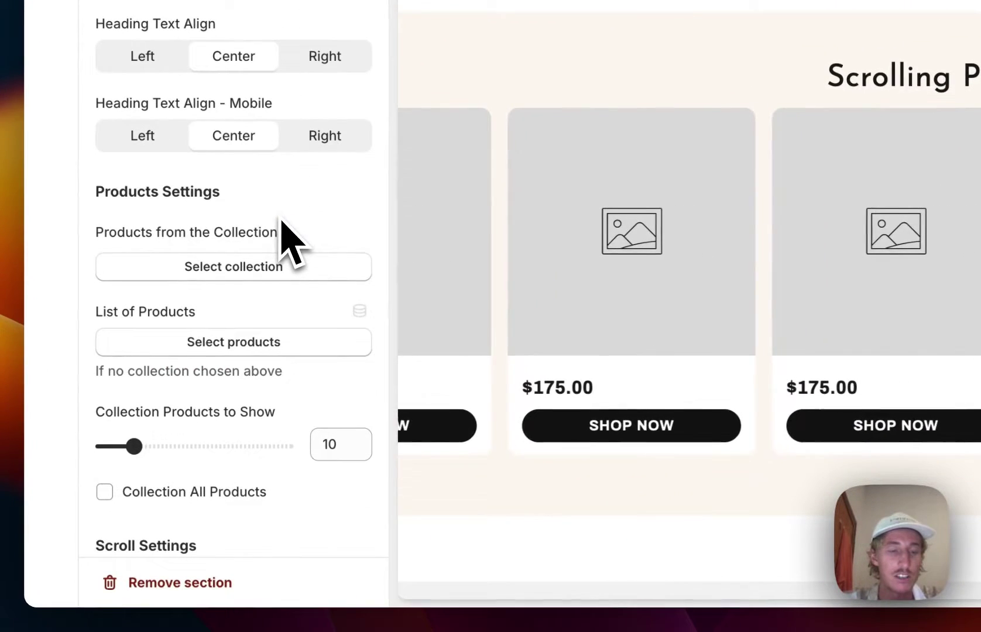
left_click(236, 268)
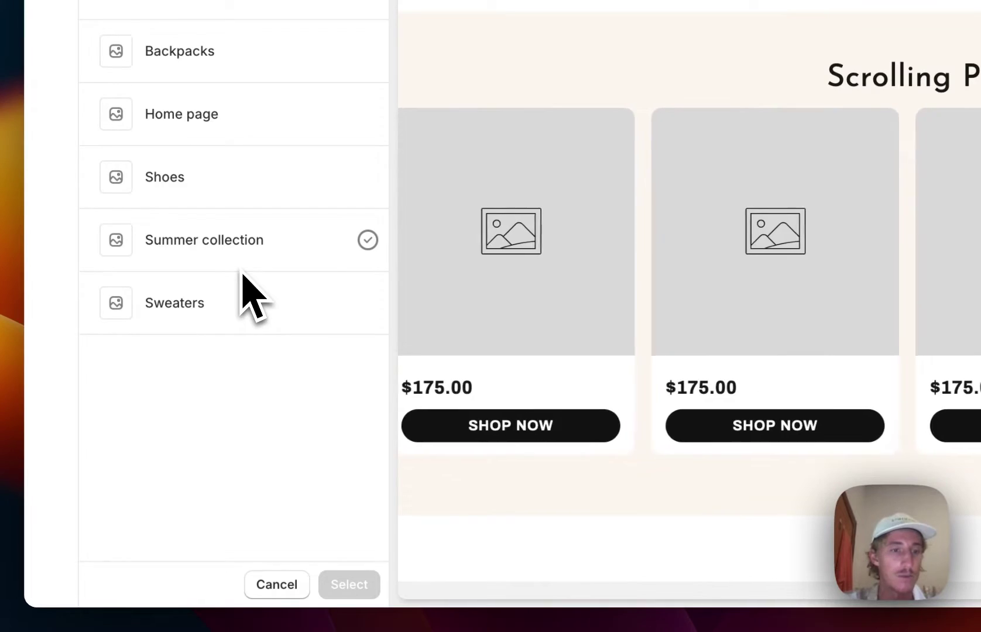
left_click(131, 241)
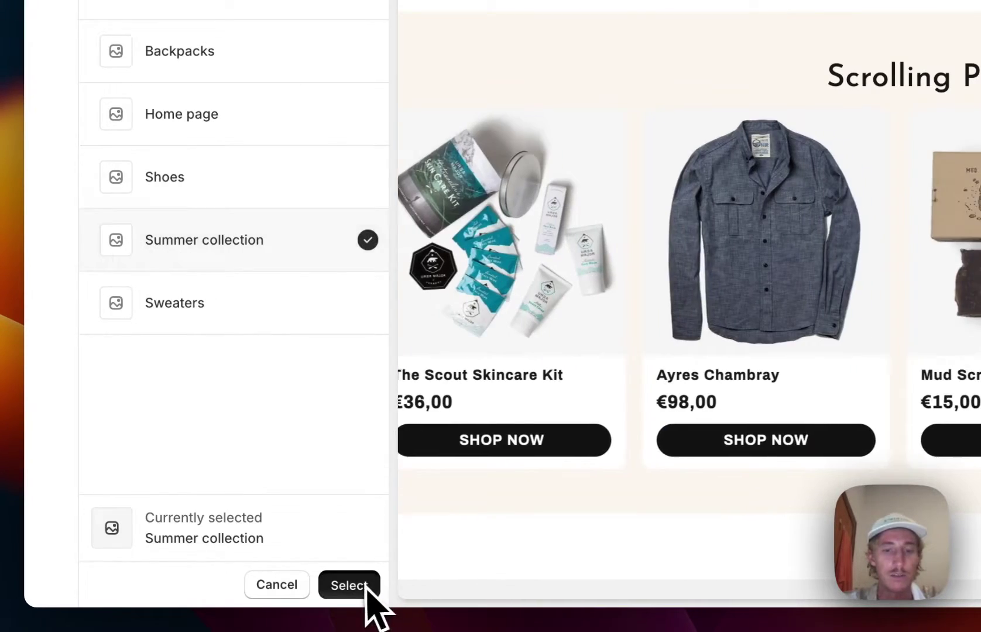
left_click(349, 584)
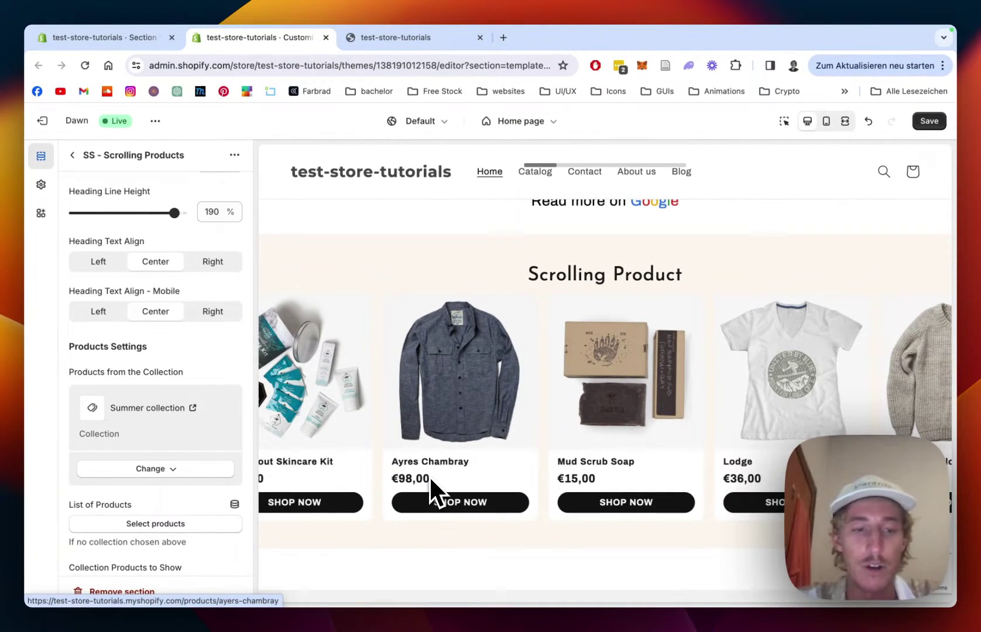
Look through the individual product picker and close it without choosing any products
scroll(205, 350, "down", 2)
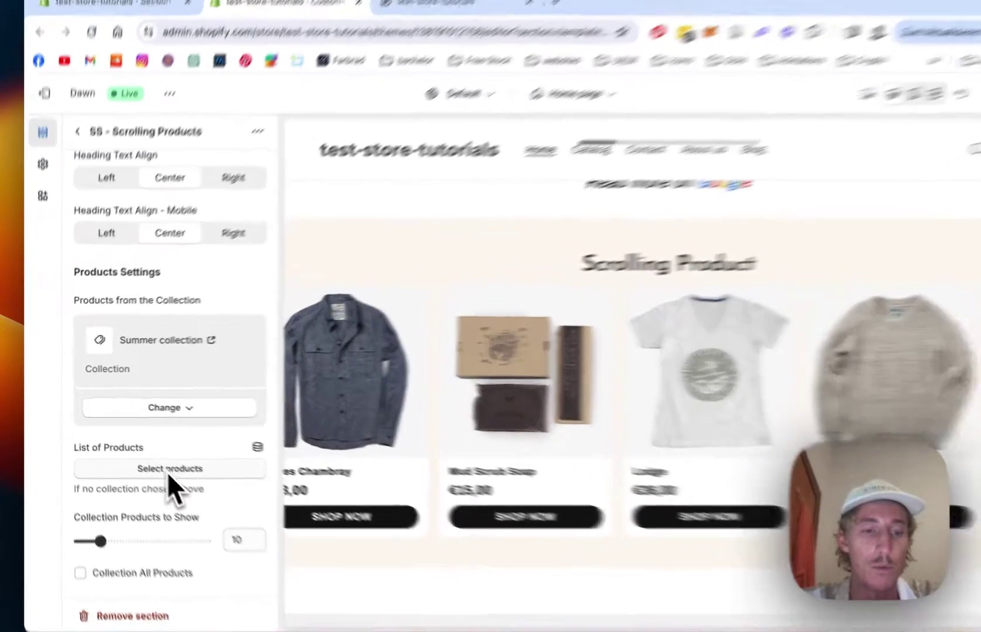
left_click(156, 460)
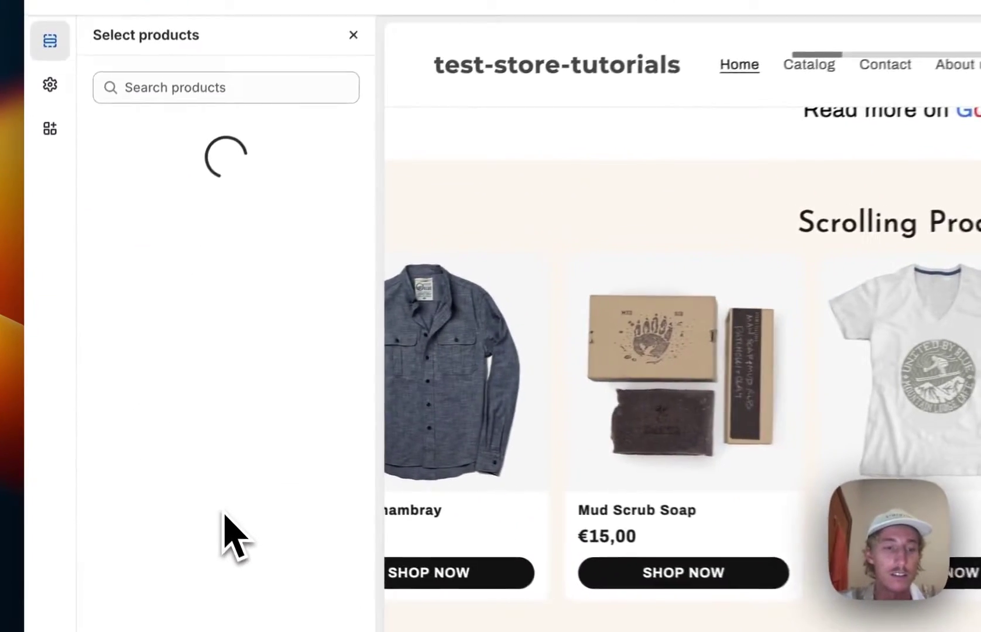
scroll(245, 280, "down", 5)
scroll(245, 285, "up", 5)
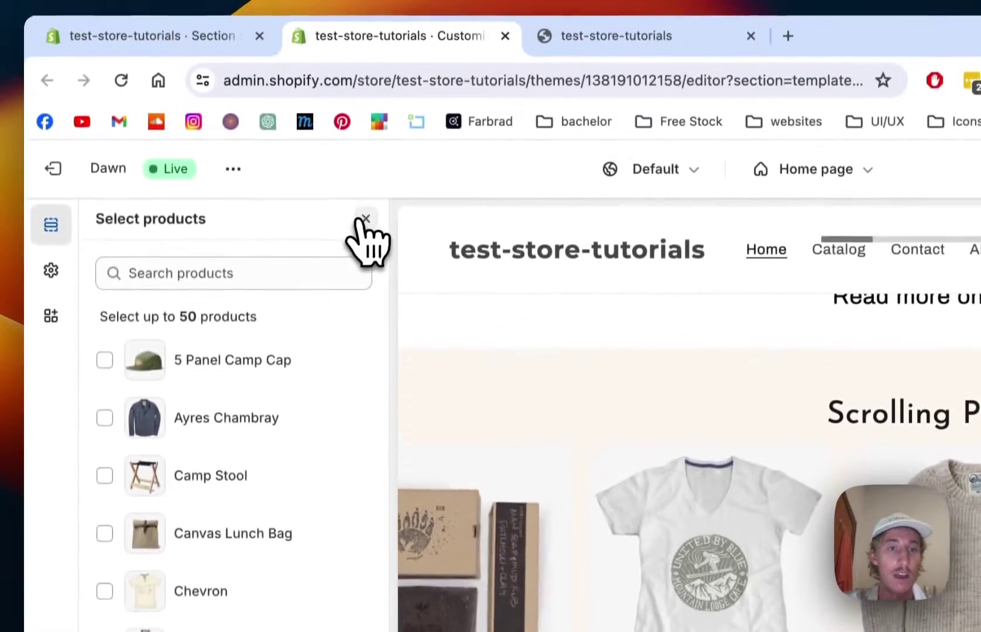
left_click(365, 151)
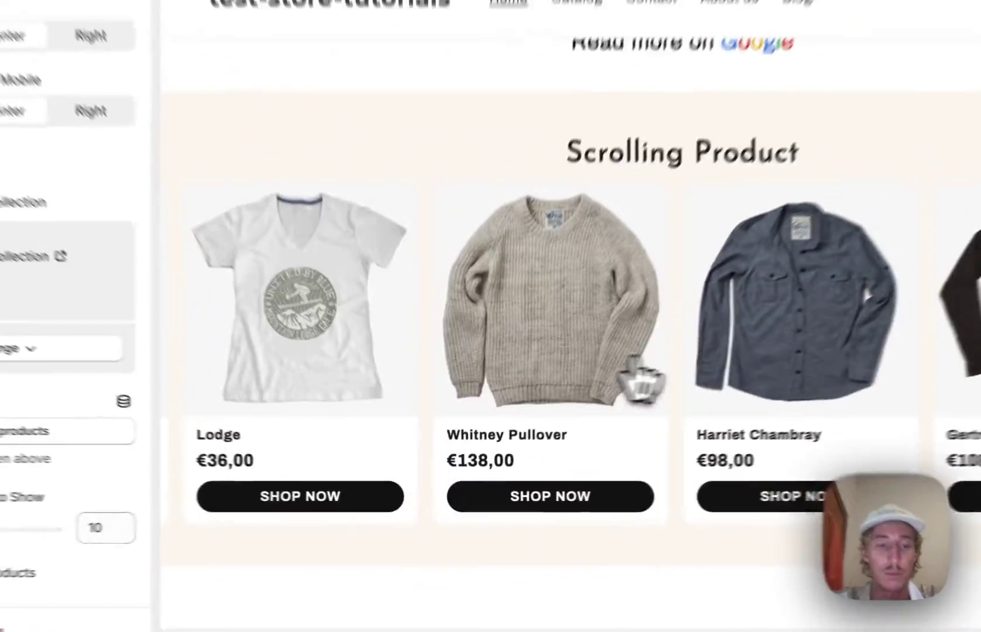
scroll(157, 503, "down", 2)
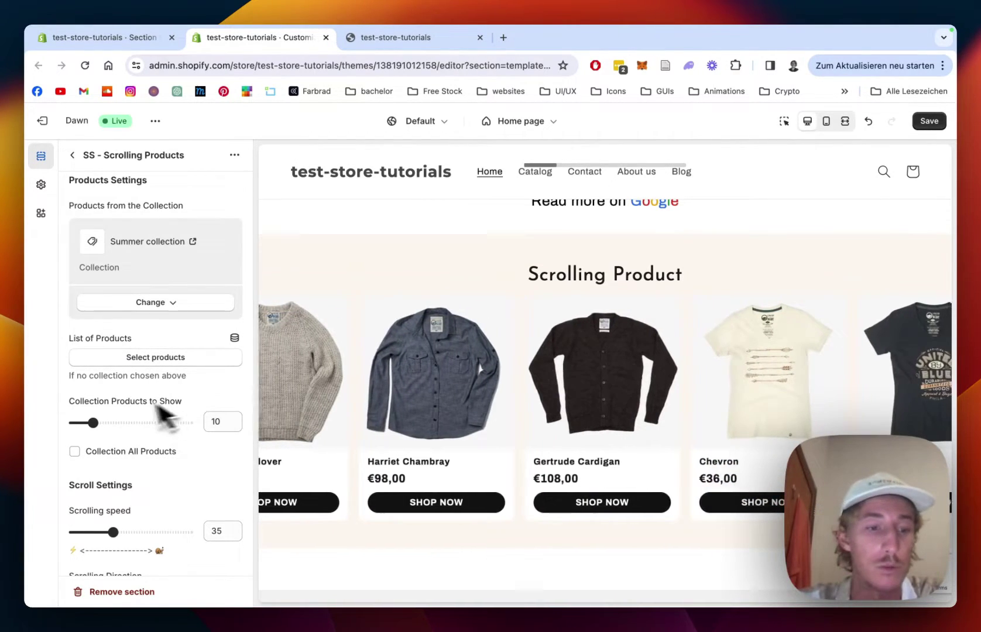
Set the carousel's scrolling speed to 56 and its direction to Right
scroll(157, 405, "down", 3)
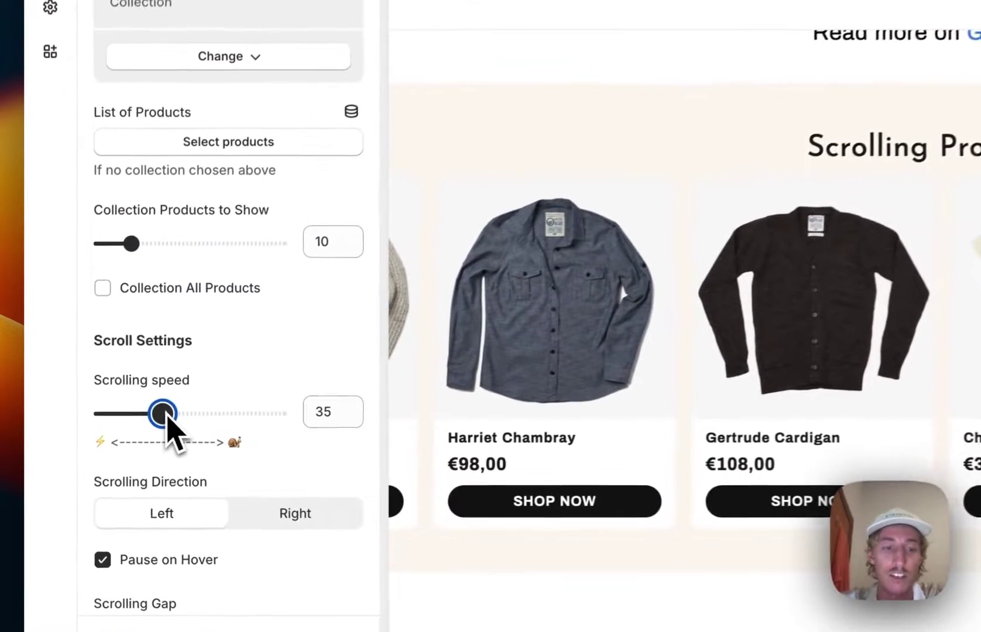
left_click_drag(113, 444, 127, 445)
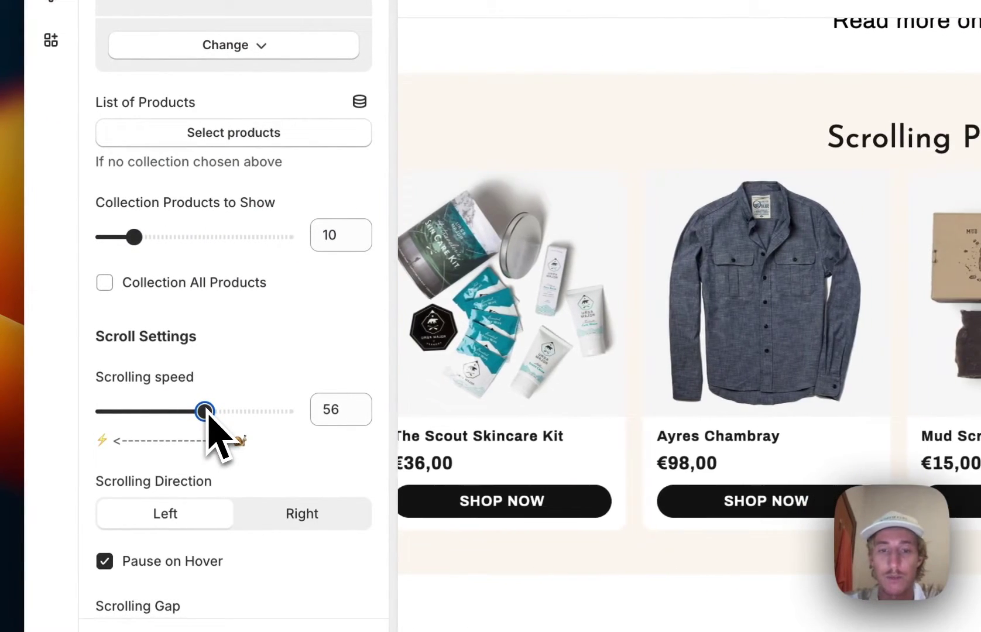
scroll(324, 350, "down", 3)
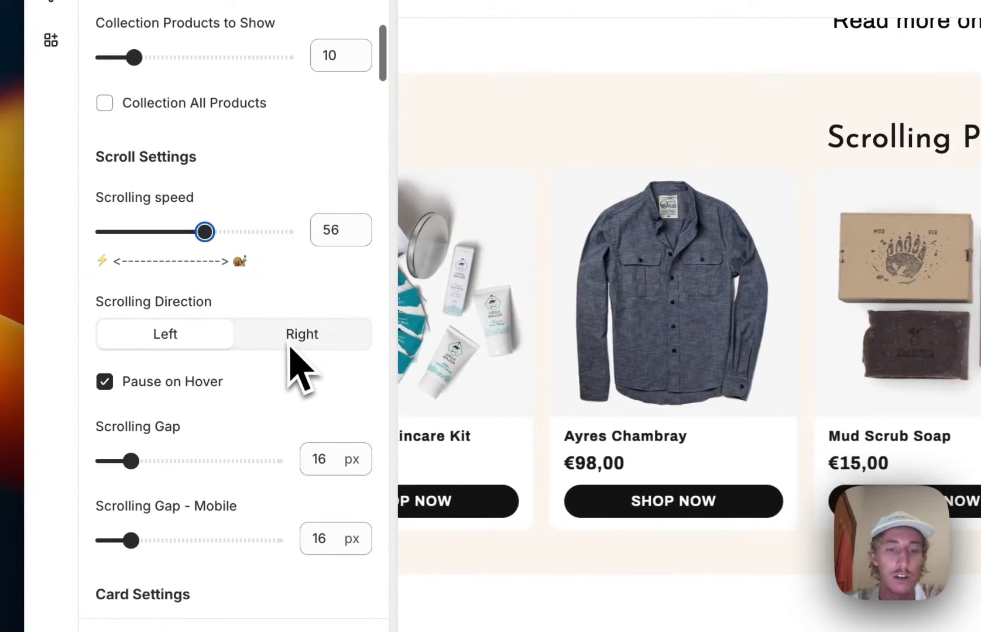
left_click(275, 334)
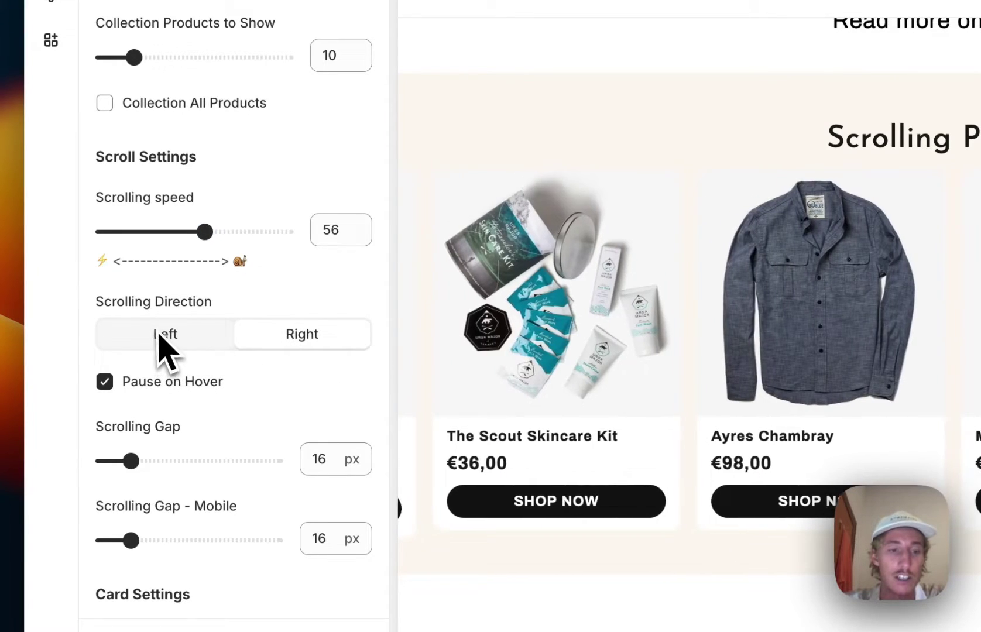
left_click(161, 333)
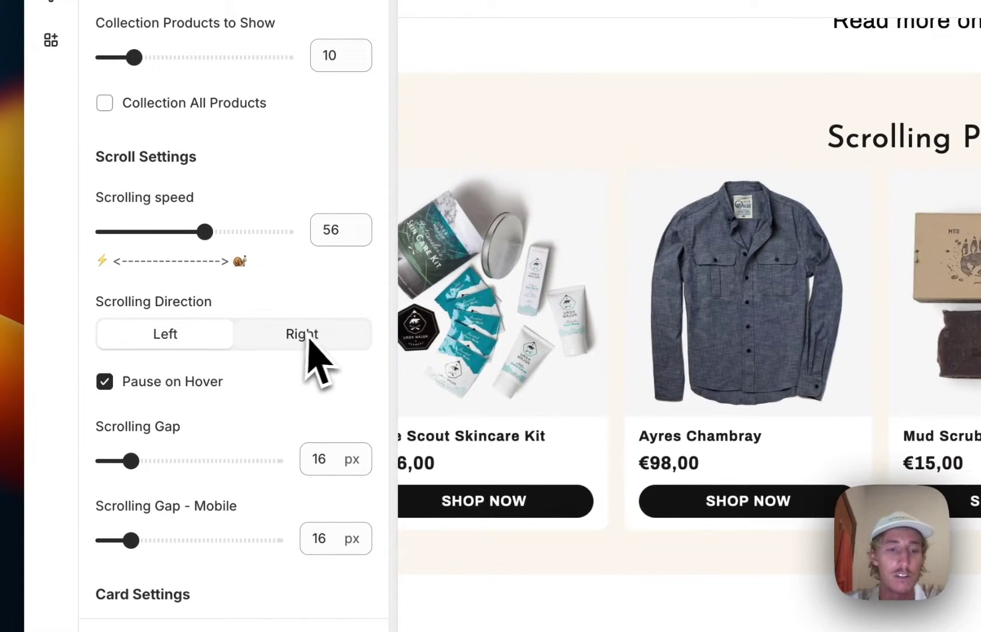
left_click(314, 333)
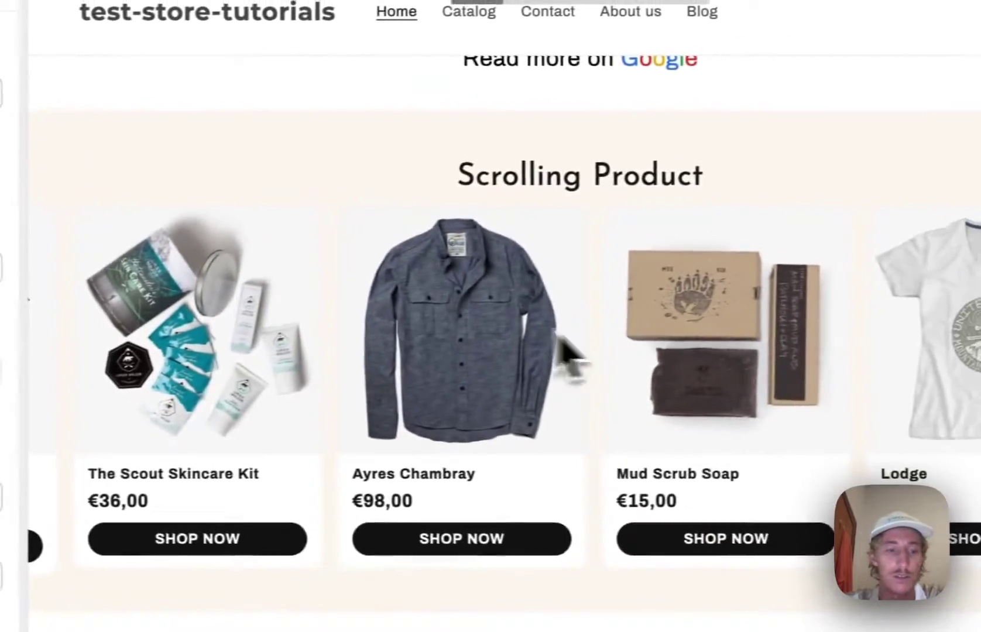
Check the scrolling carousel in the mobile preview
scroll(228, 303, "down", 3)
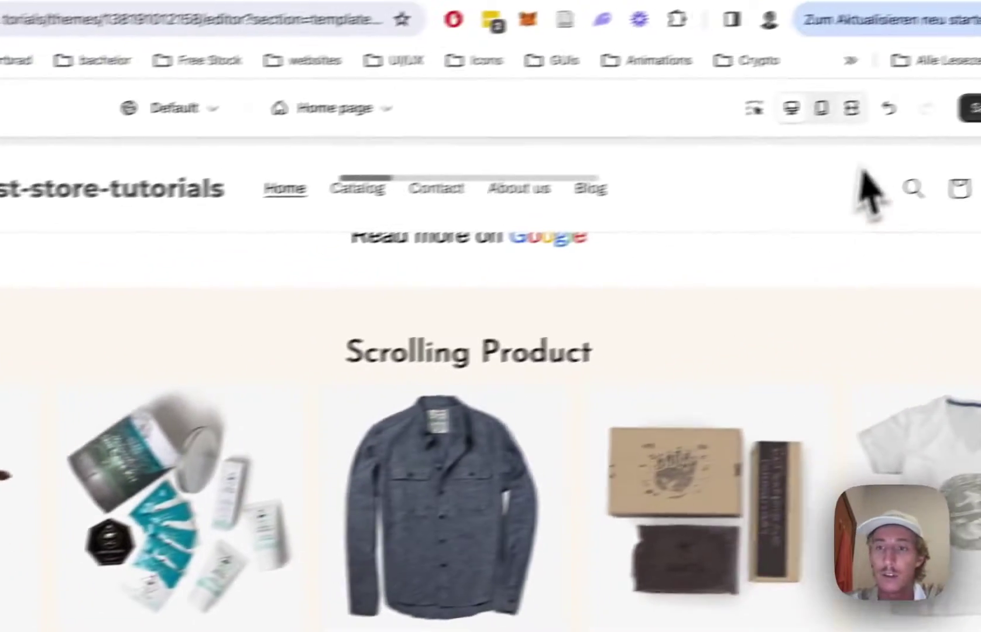
scroll(861, 193, "down", 5)
left_click(757, 125)
scroll(401, 449, "up", 5)
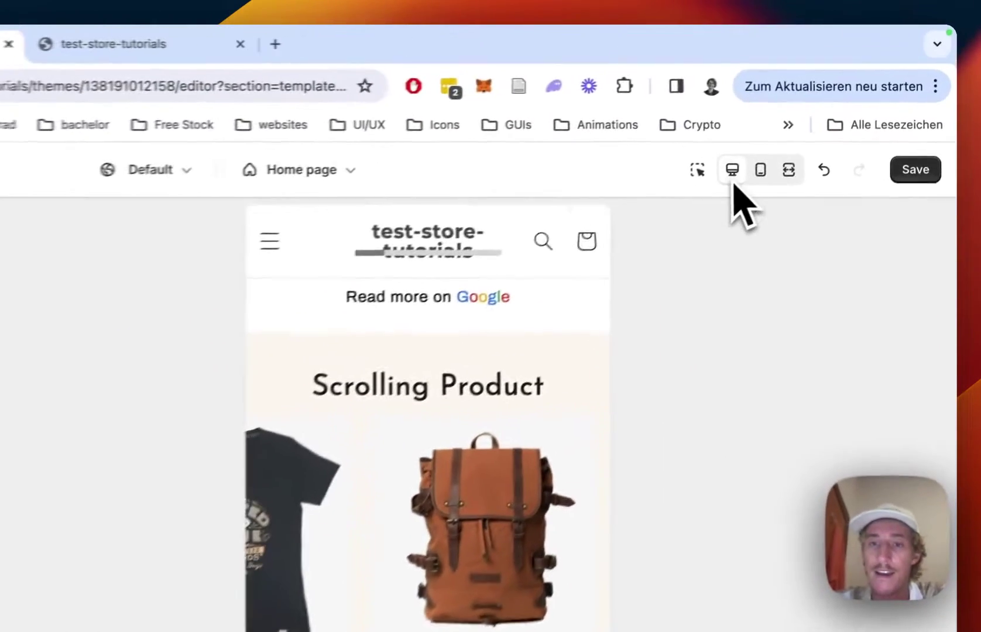
left_click(807, 120)
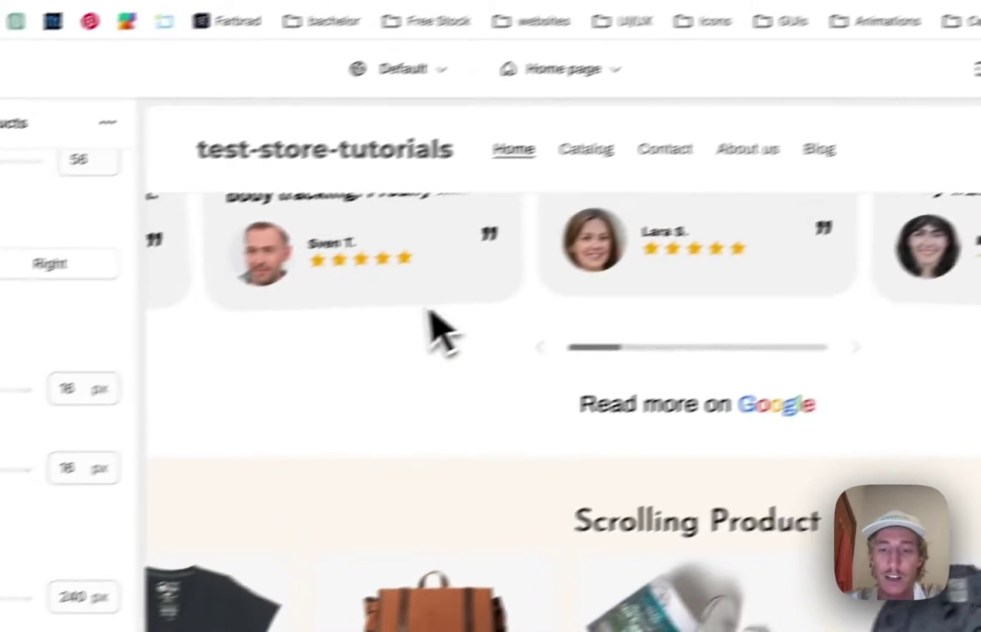
scroll(446, 322, "down", 6)
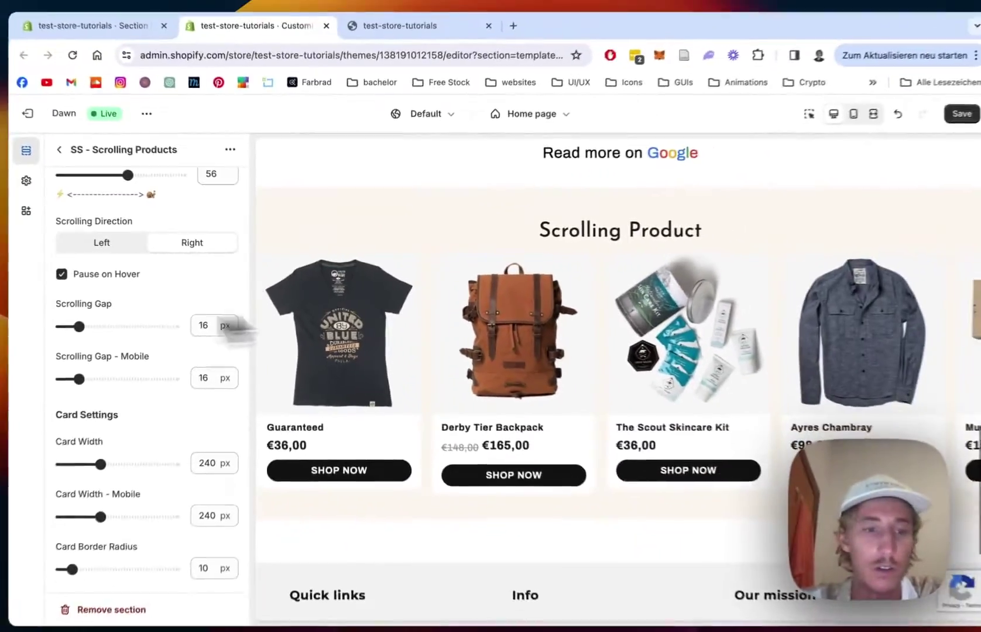
scroll(121, 362, "down", 6)
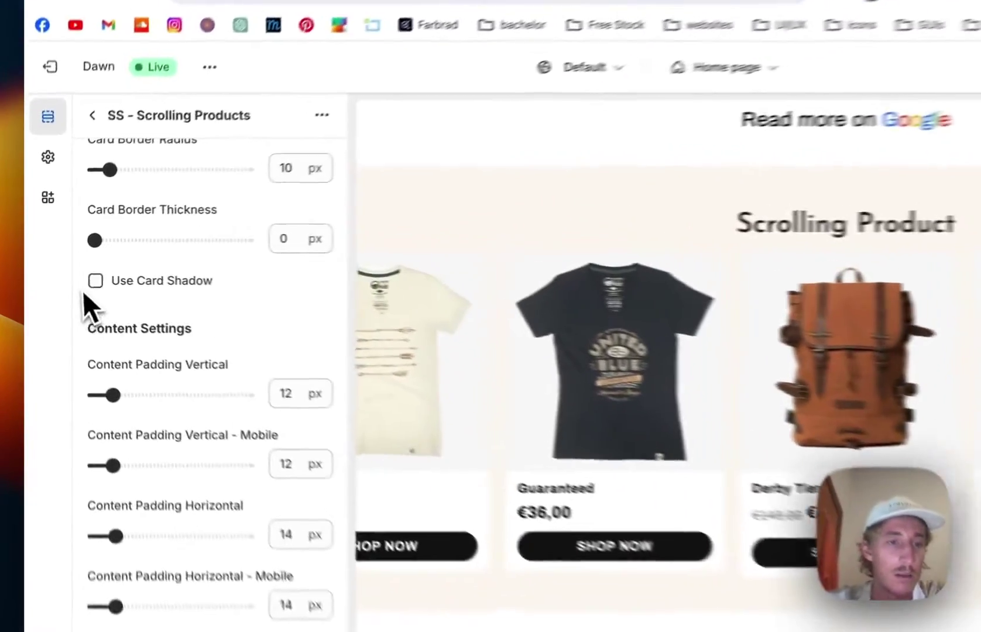
left_click(75, 290)
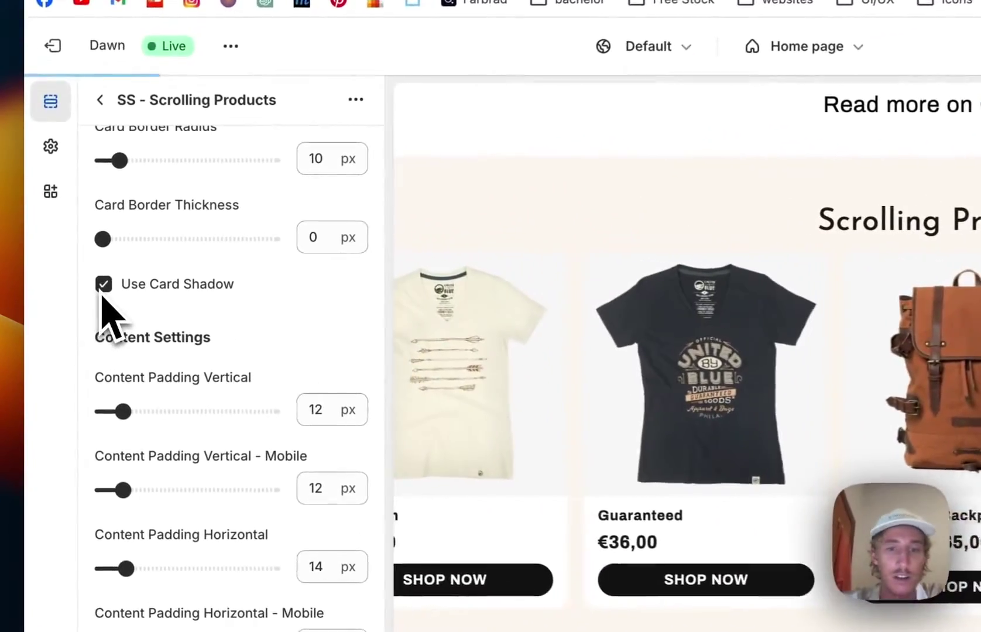
scroll(228, 331, "down", 10)
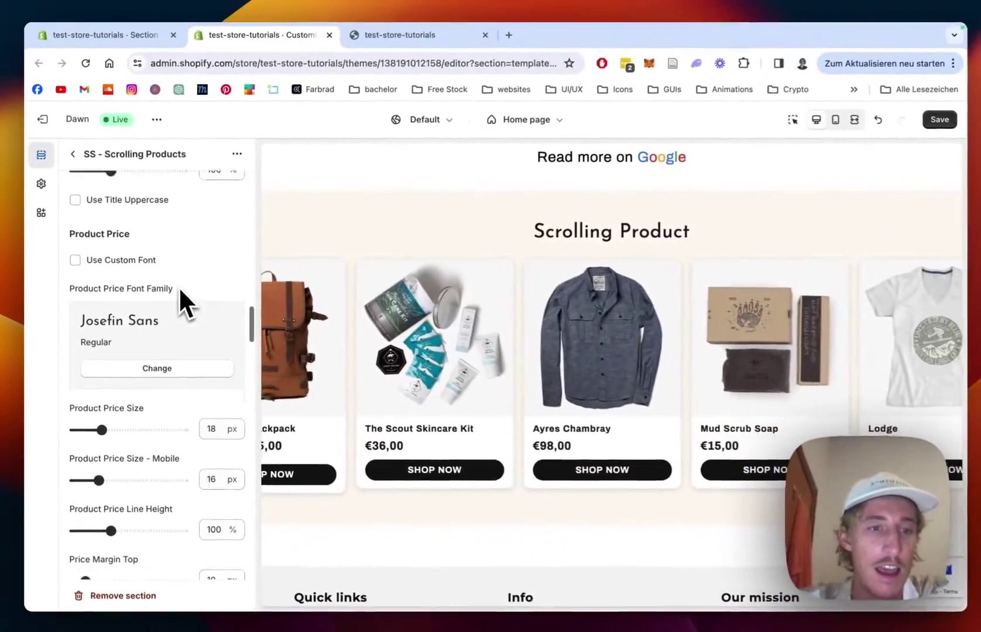
scroll(193, 246, "down", 5)
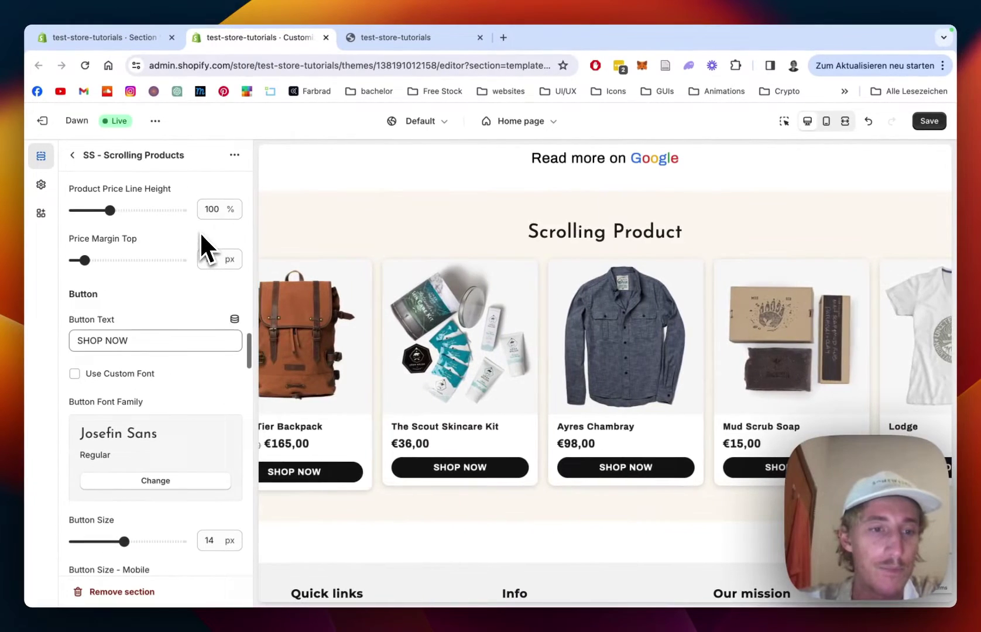
scroll(200, 232, "down", 1)
scroll(150, 277, "down", 3)
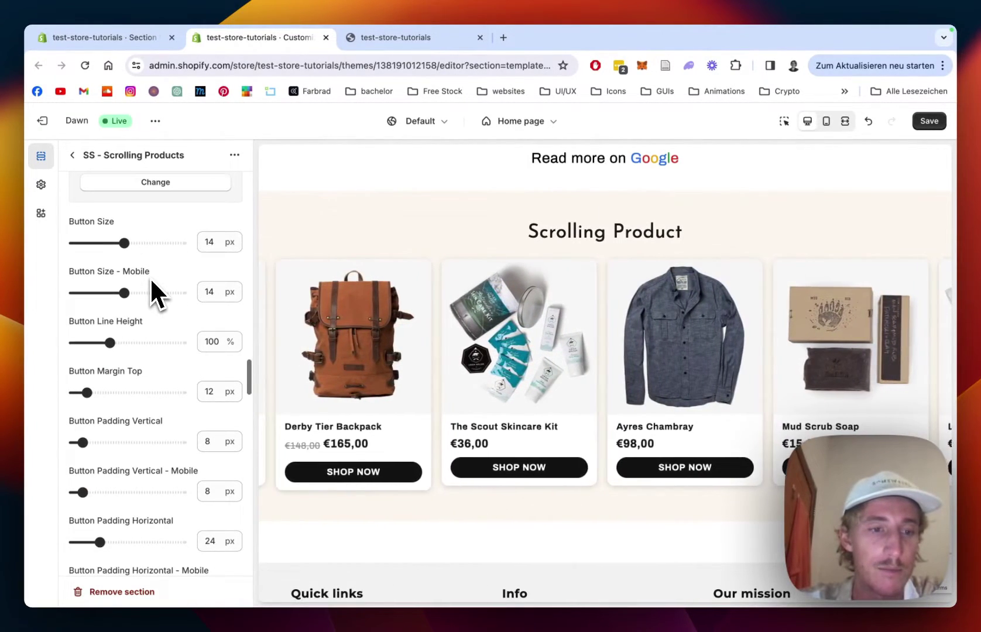
scroll(144, 234, "down", 6)
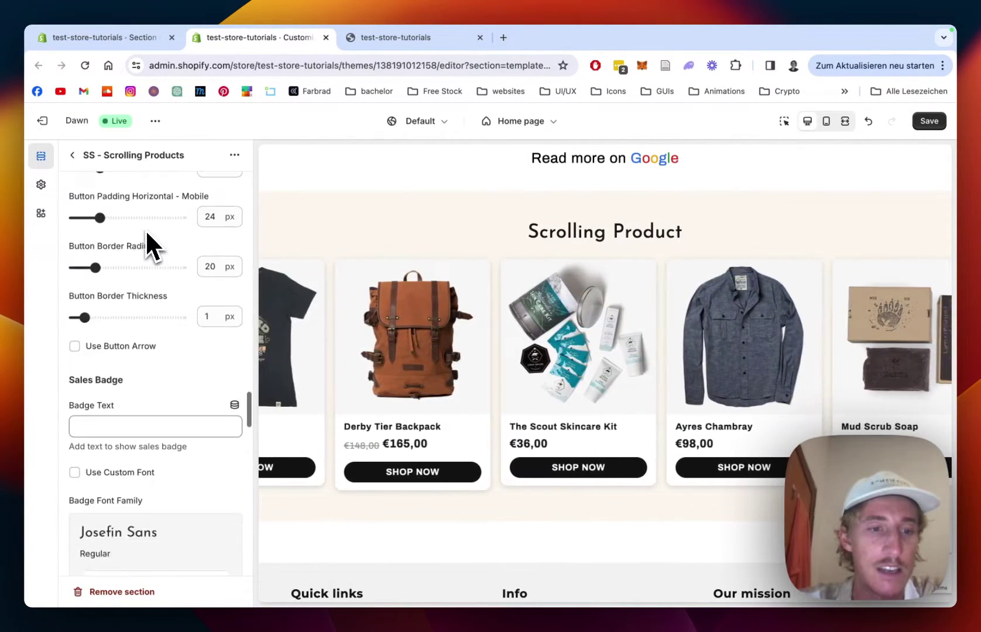
scroll(145, 229, "down", 7)
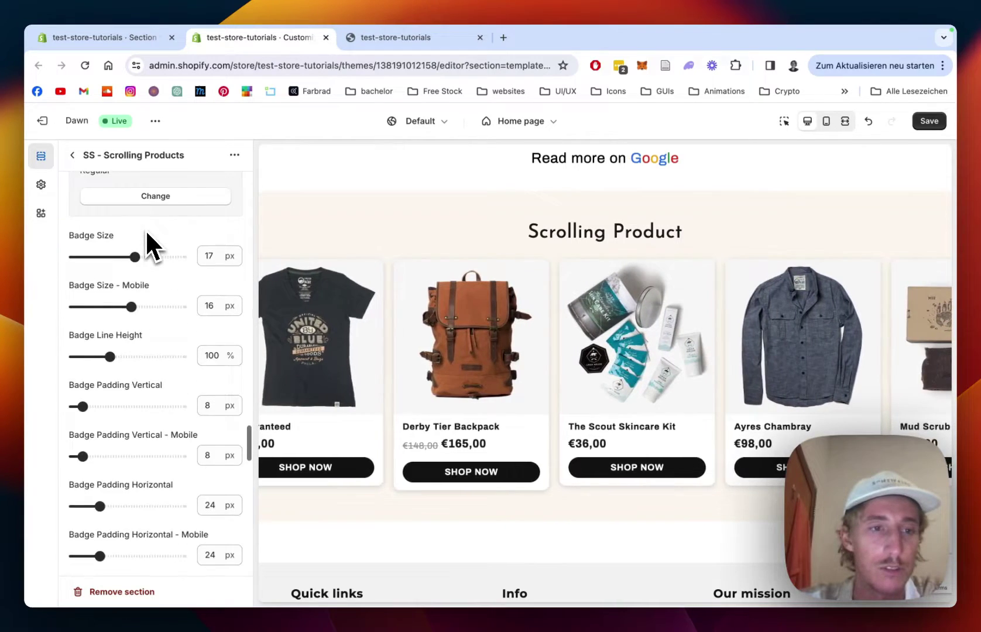
scroll(144, 230, "down", 8)
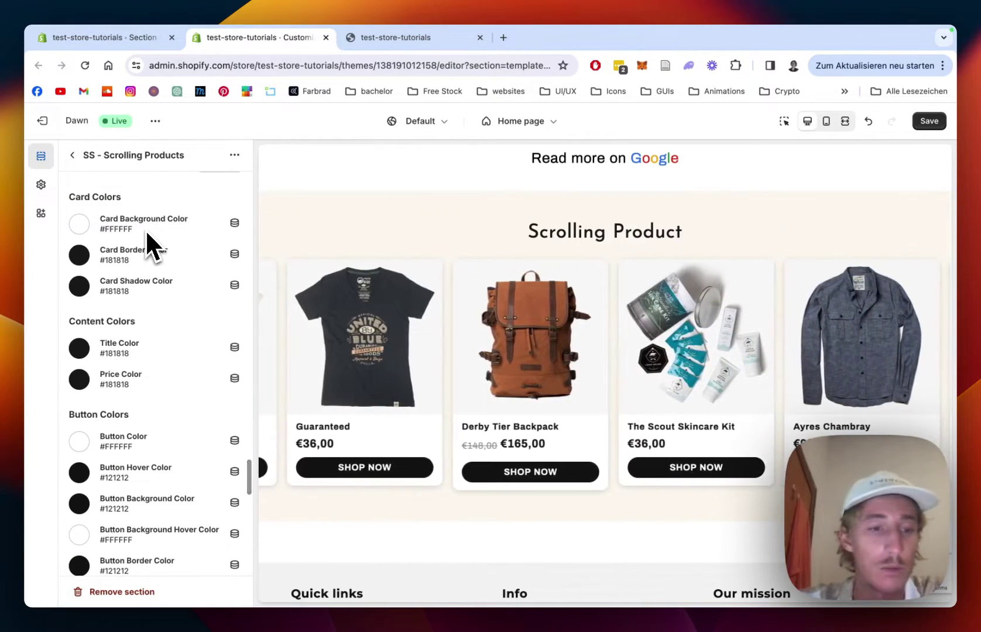
scroll(147, 321, "down", 3)
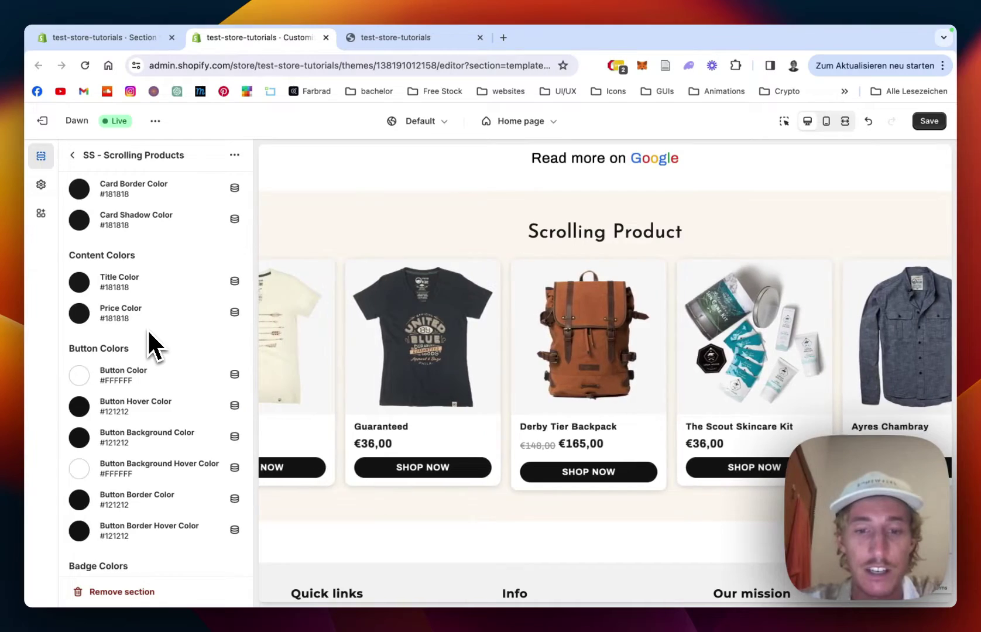
Set the section heading colour to tan #BD8E4B
scroll(147, 329, "down", 6)
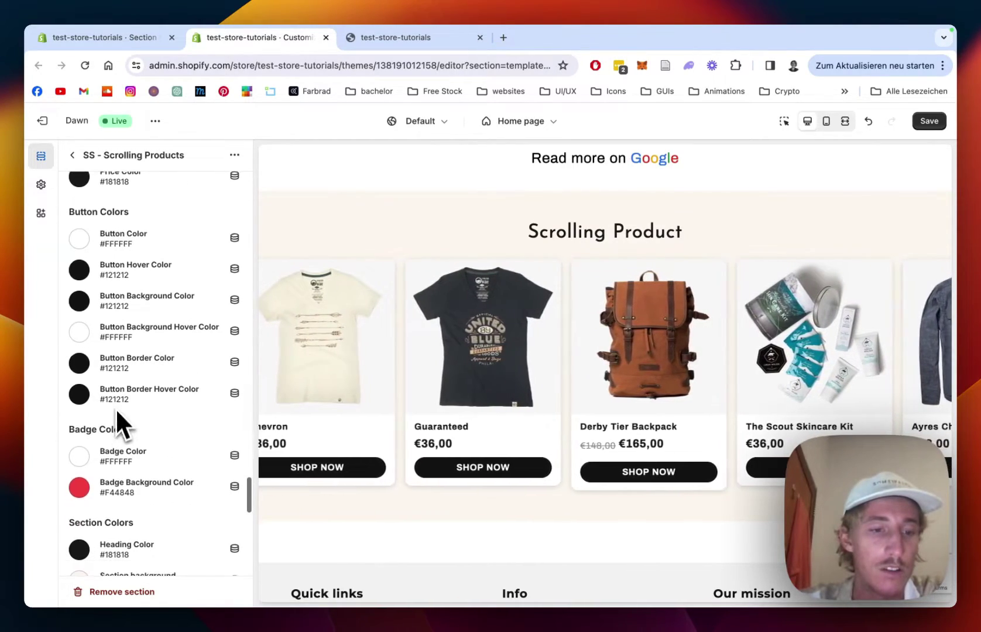
left_click(79, 549)
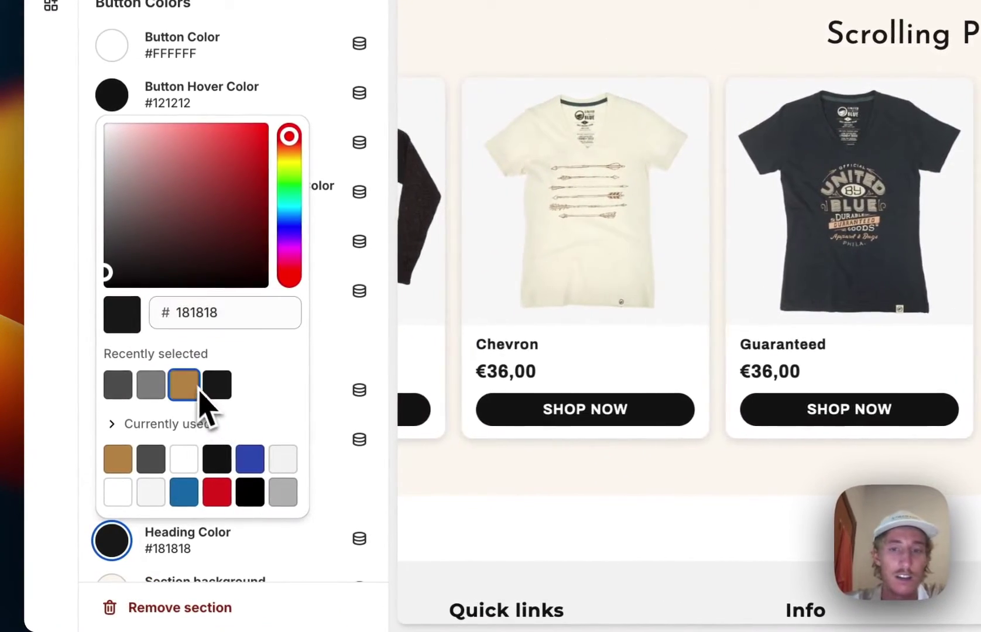
left_click(184, 385)
left_click(369, 358)
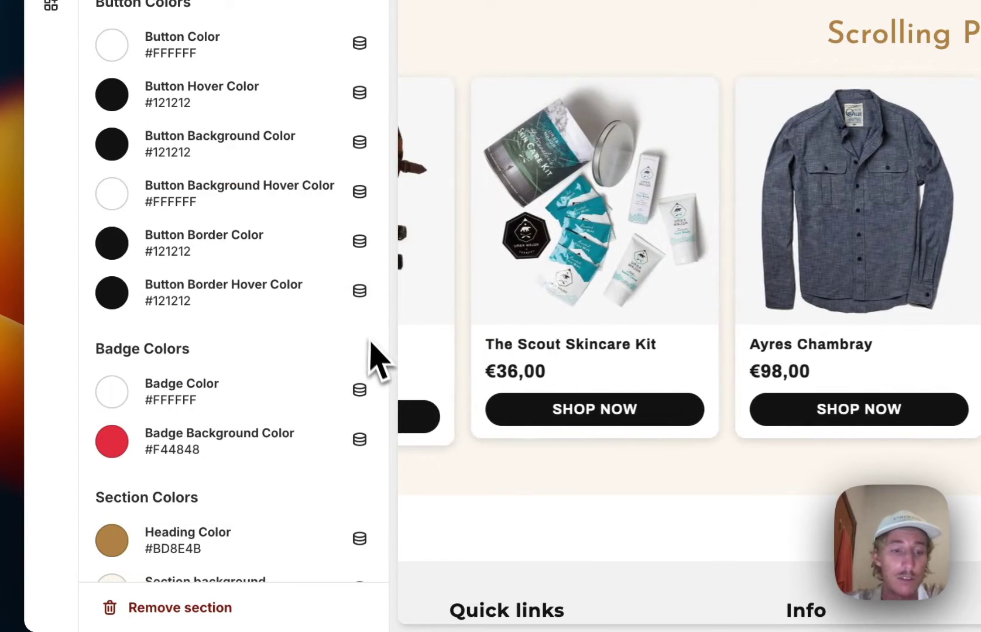
scroll(307, 400, "down", 2)
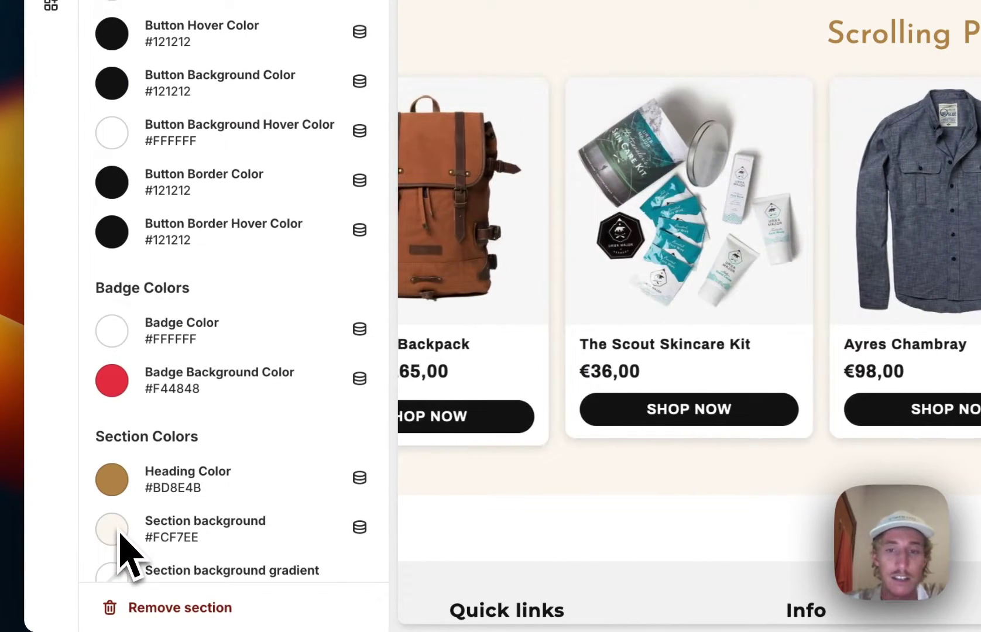
Change the section background to gray #868686 and the heading colour to white #FFFFFF
left_click(112, 530)
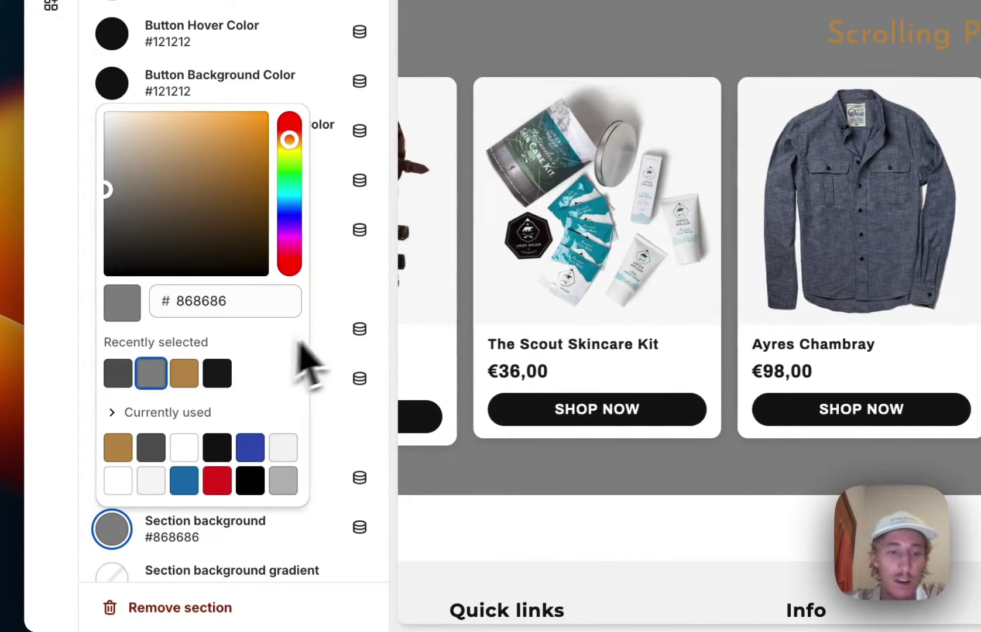
left_click(361, 288)
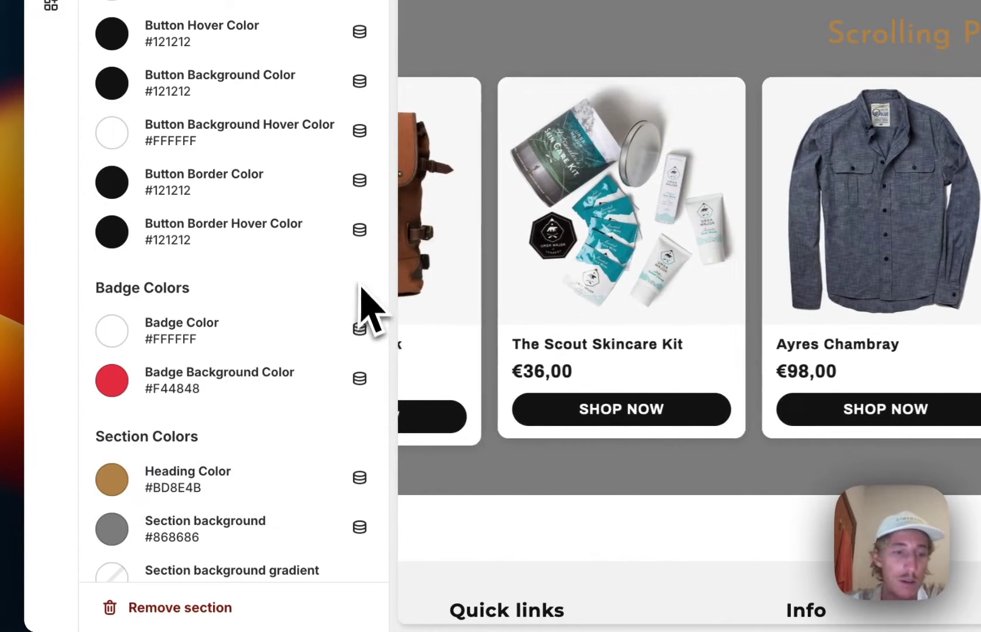
left_click(112, 480)
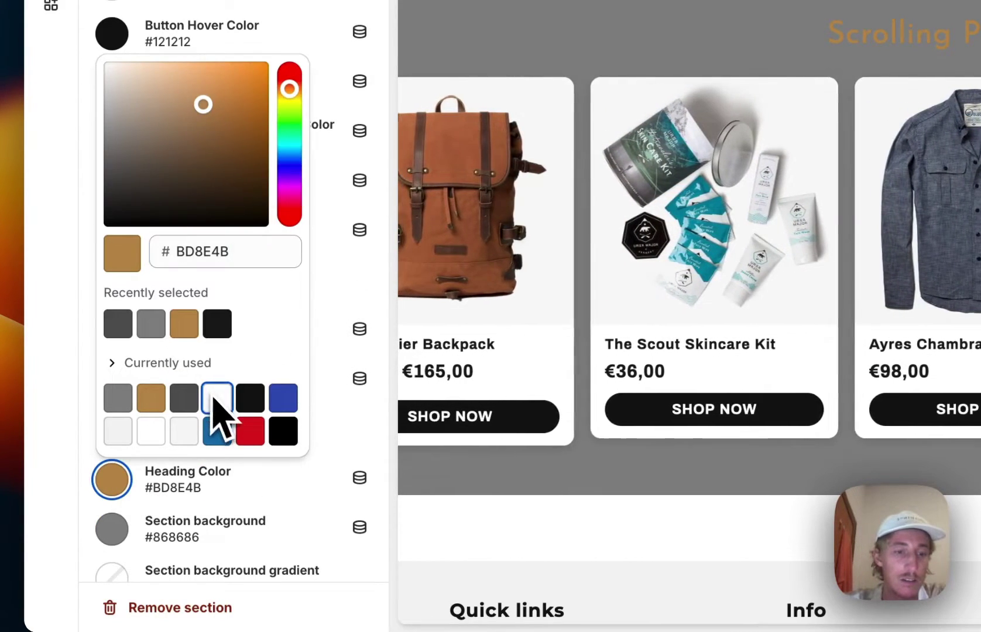
left_click(343, 322)
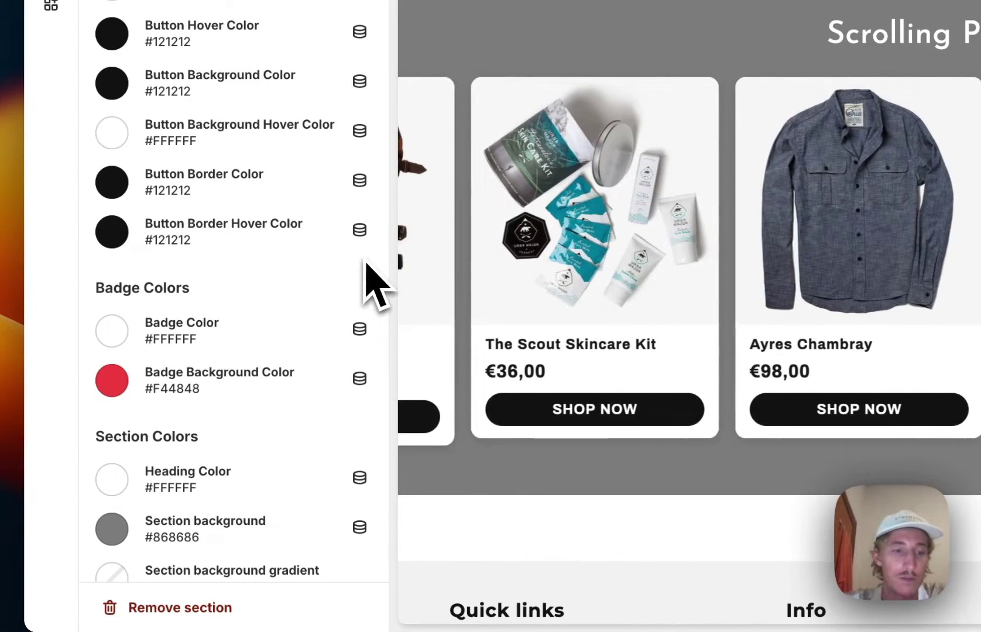
scroll(240, 296, "up", 1)
scroll(236, 300, "down", 3)
scroll(237, 292, "up", 8)
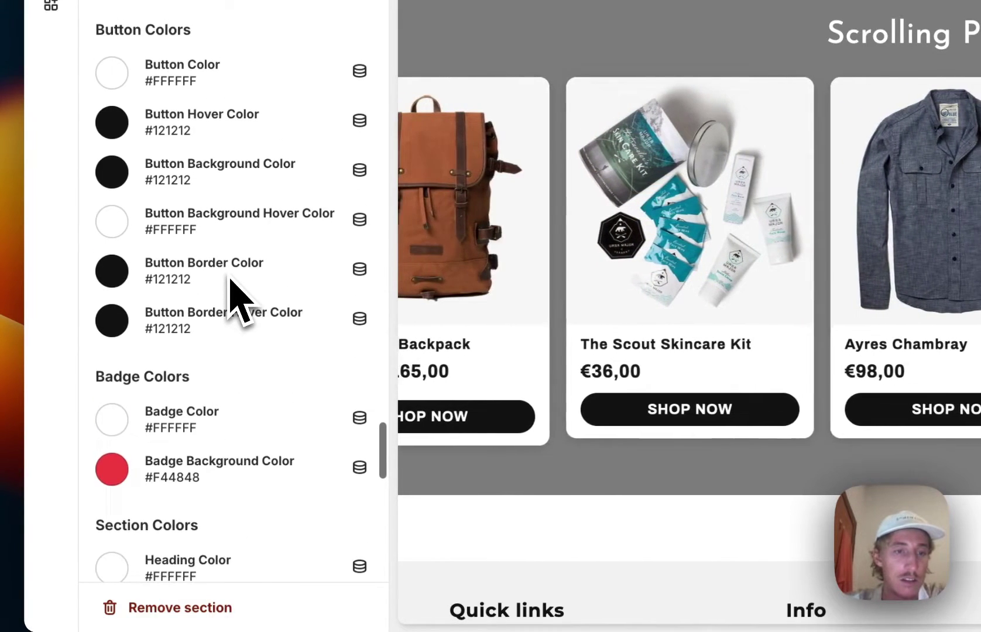
Apply the tan #BD8E4B swatch to Title Color, Button Background Color and Button Border Color
left_click(113, 216)
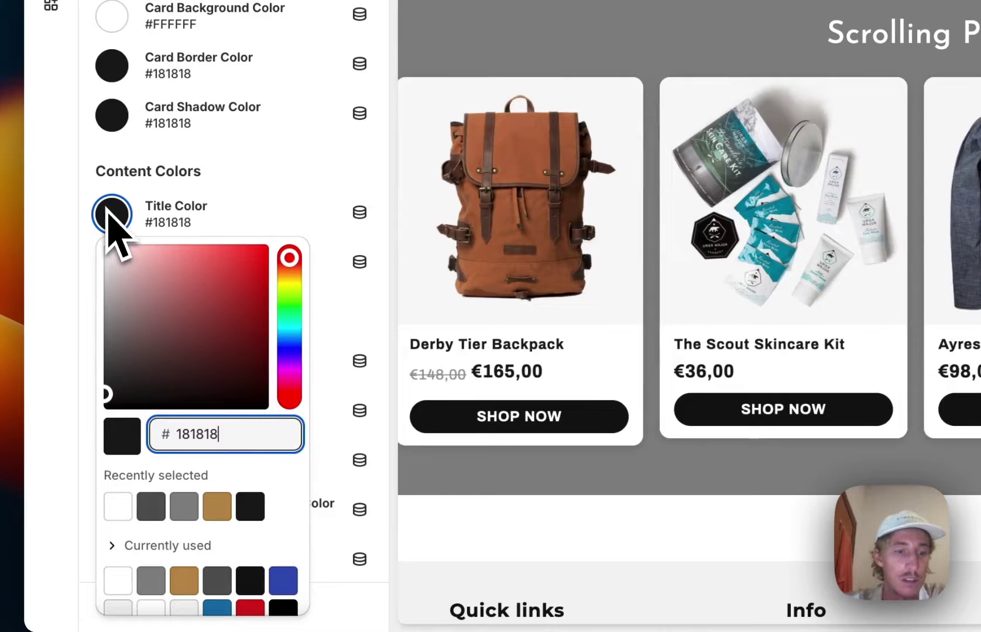
left_click(217, 507)
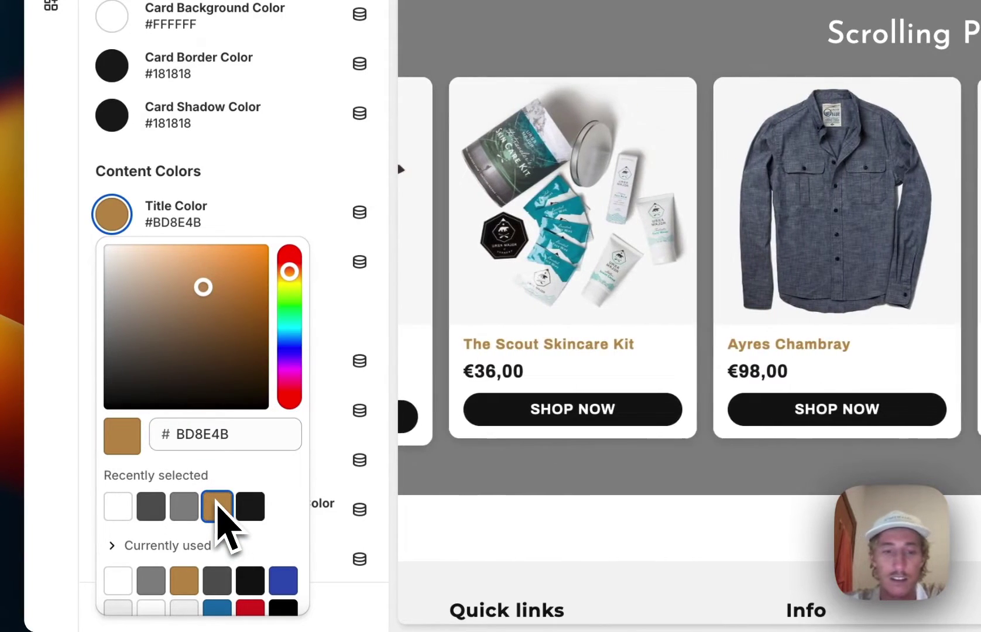
left_click(381, 343)
scroll(245, 340, "down", 3)
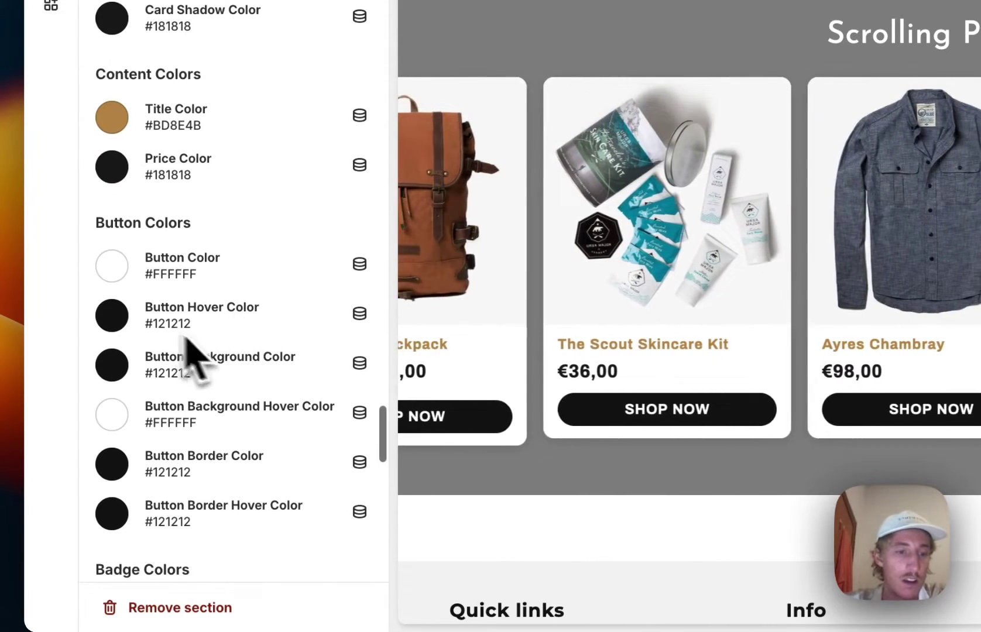
left_click(111, 364)
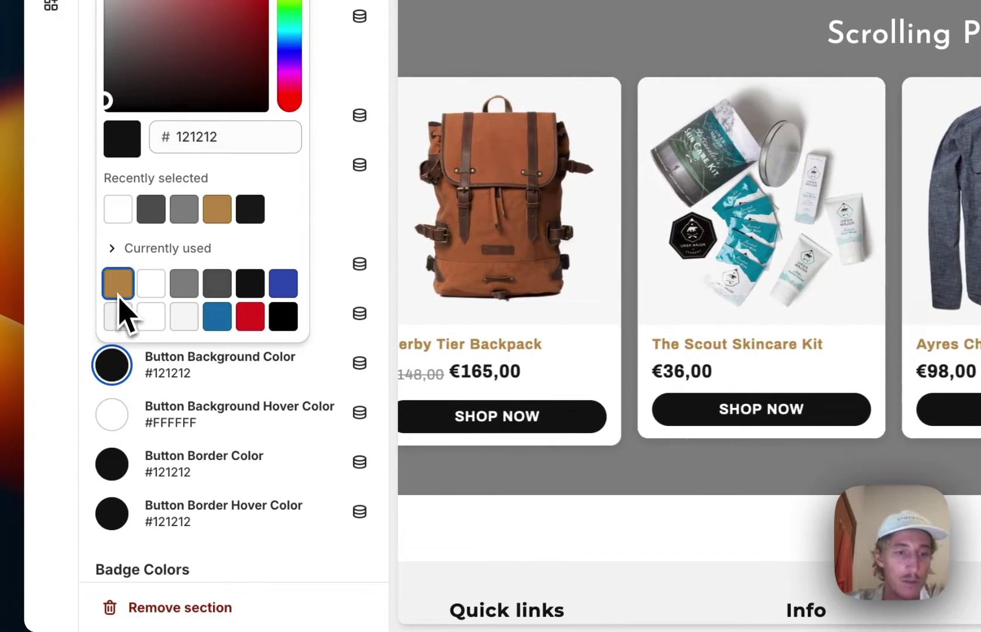
left_click(118, 283)
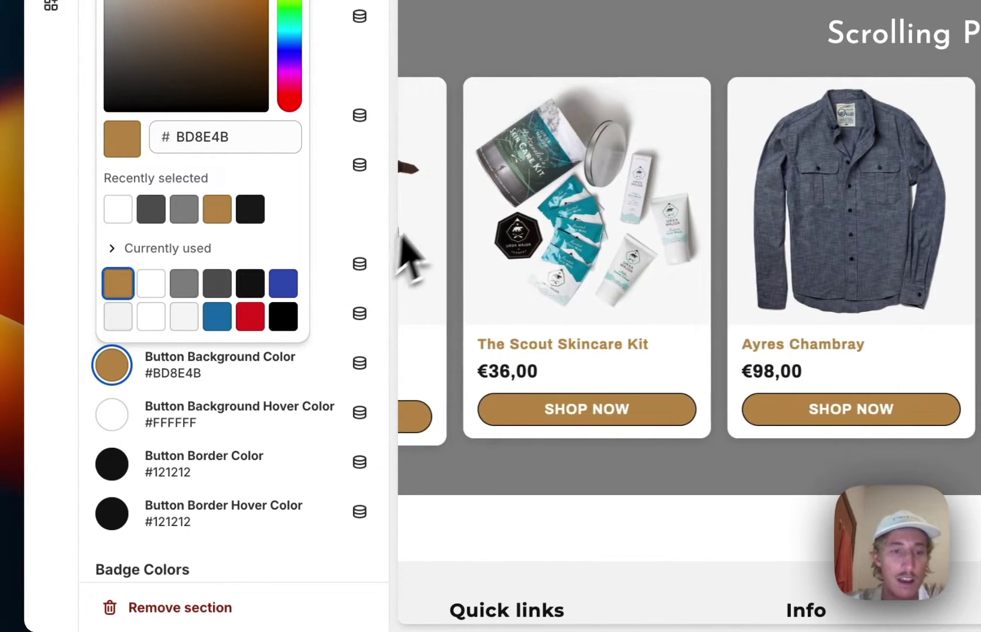
left_click(378, 201)
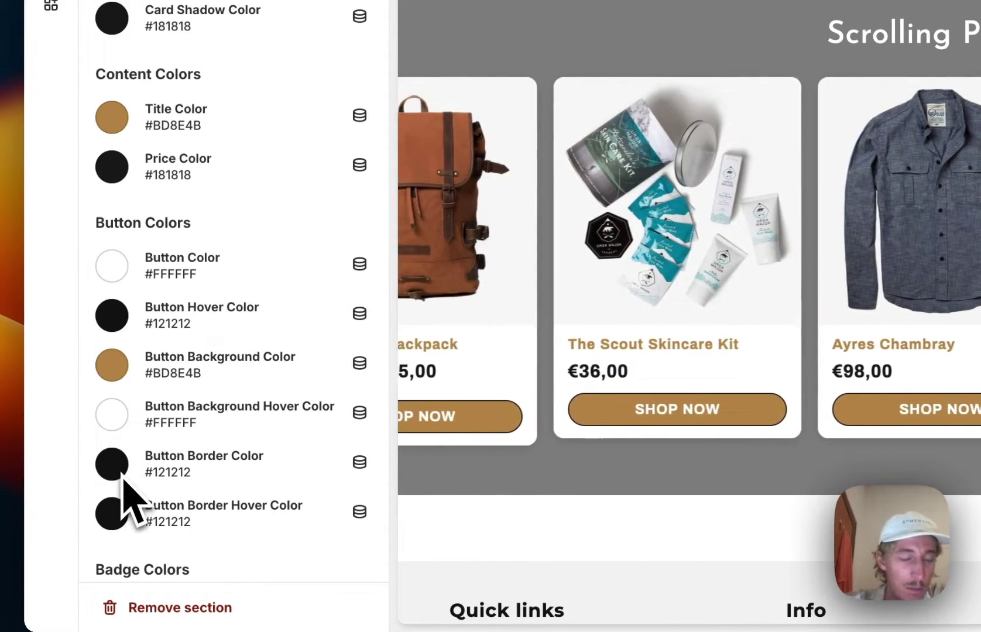
left_click(122, 475)
left_click(226, 316)
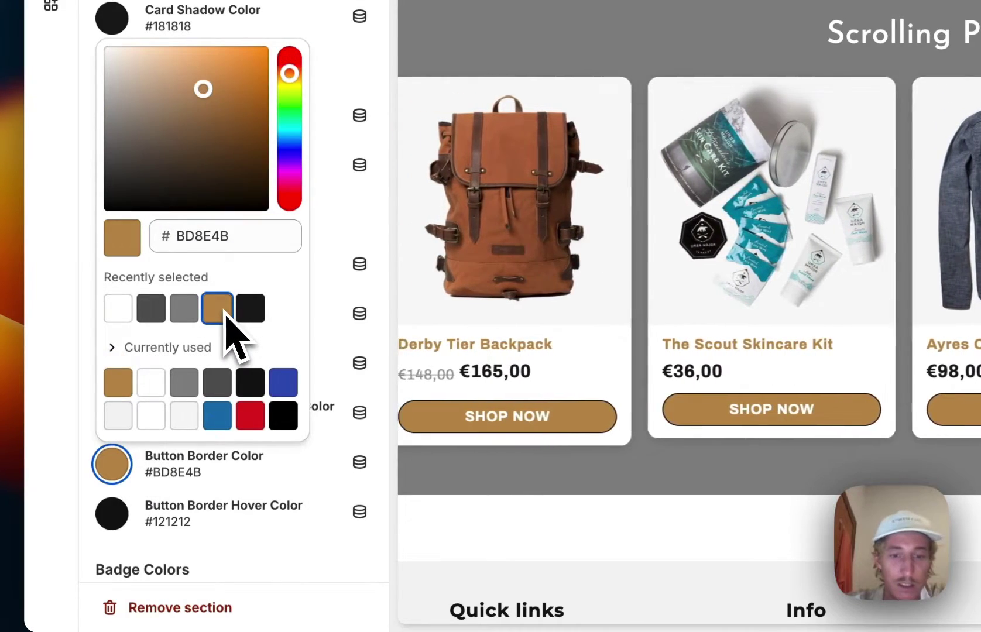
left_click(388, 307)
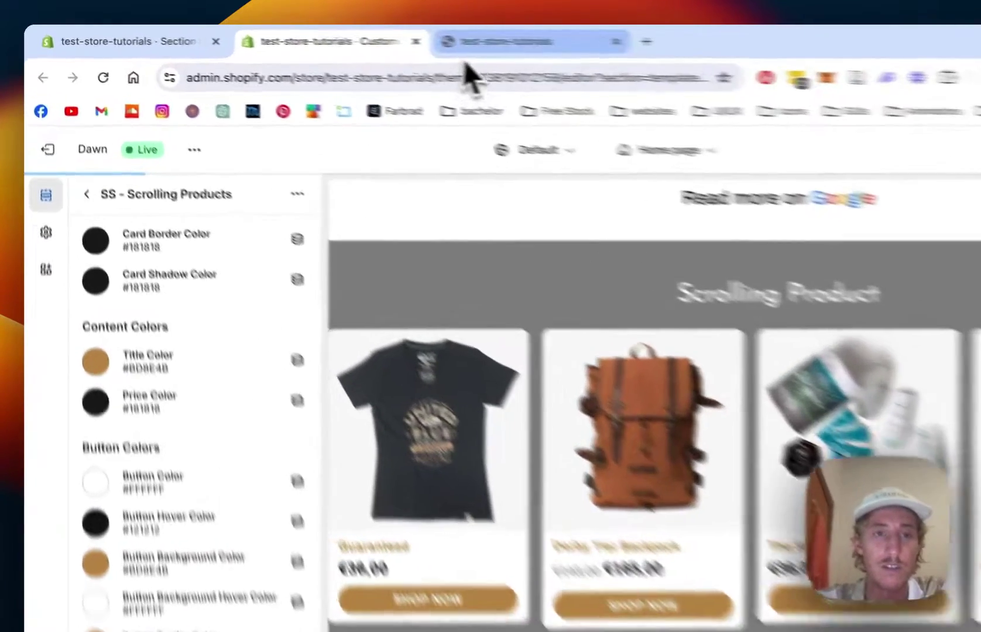
Reload the live storefront to see the saved Scrolling Product section colours
left_click(468, 42)
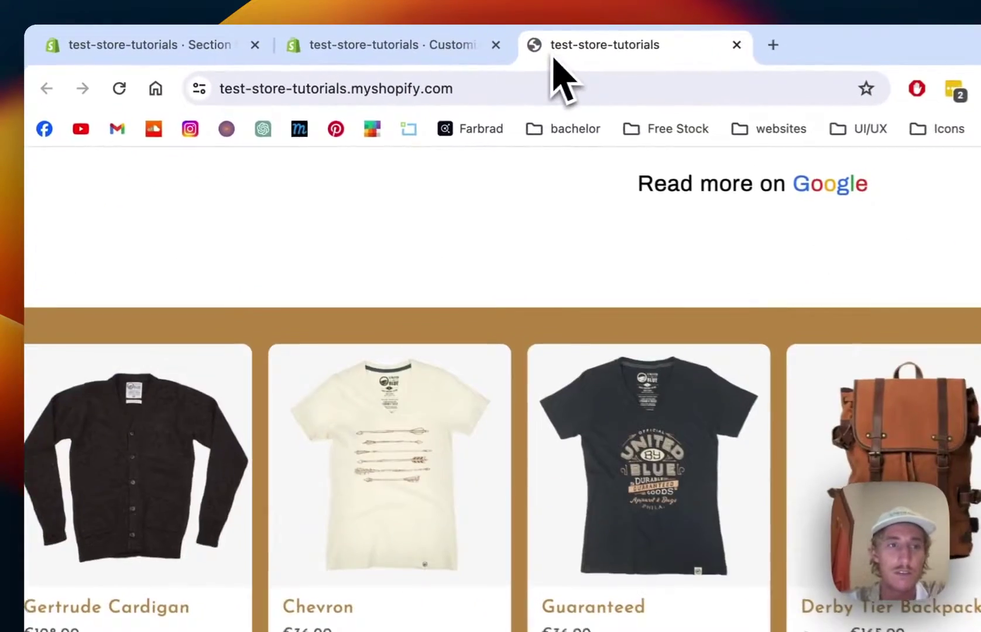
left_click(103, 77)
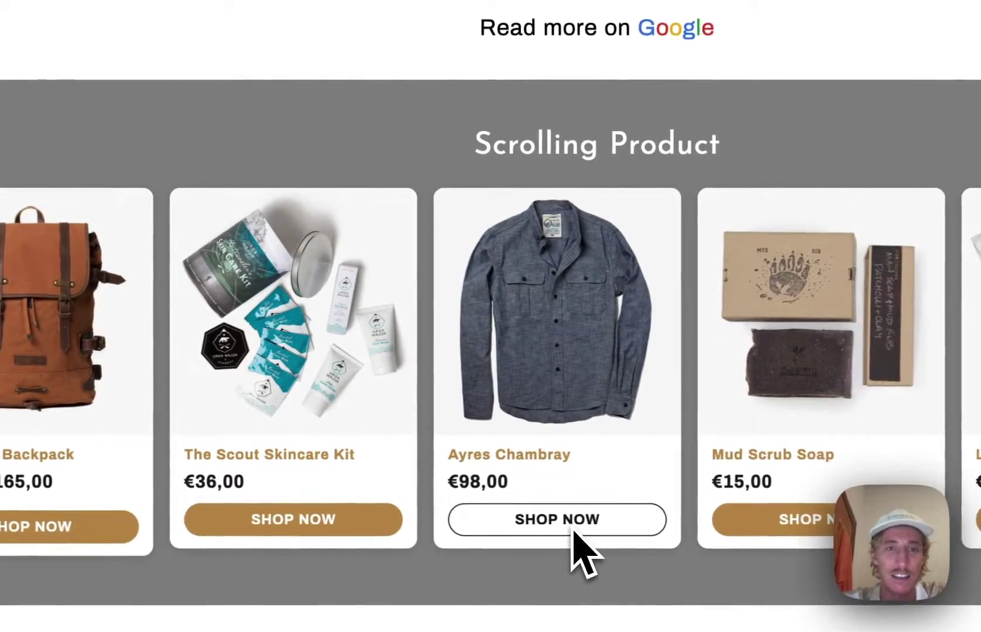
left_click(475, 456)
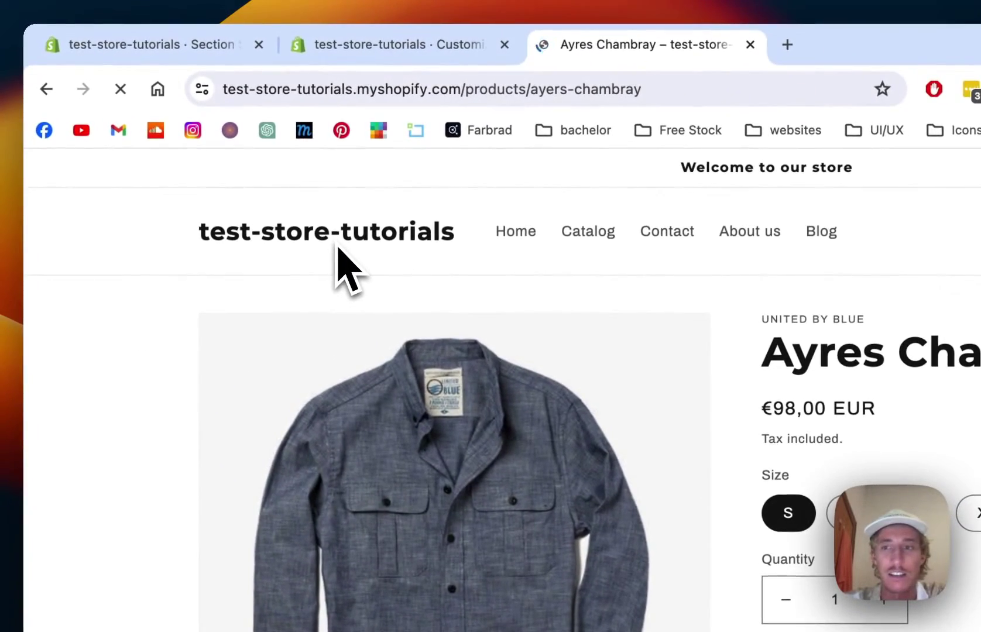
left_click(338, 237)
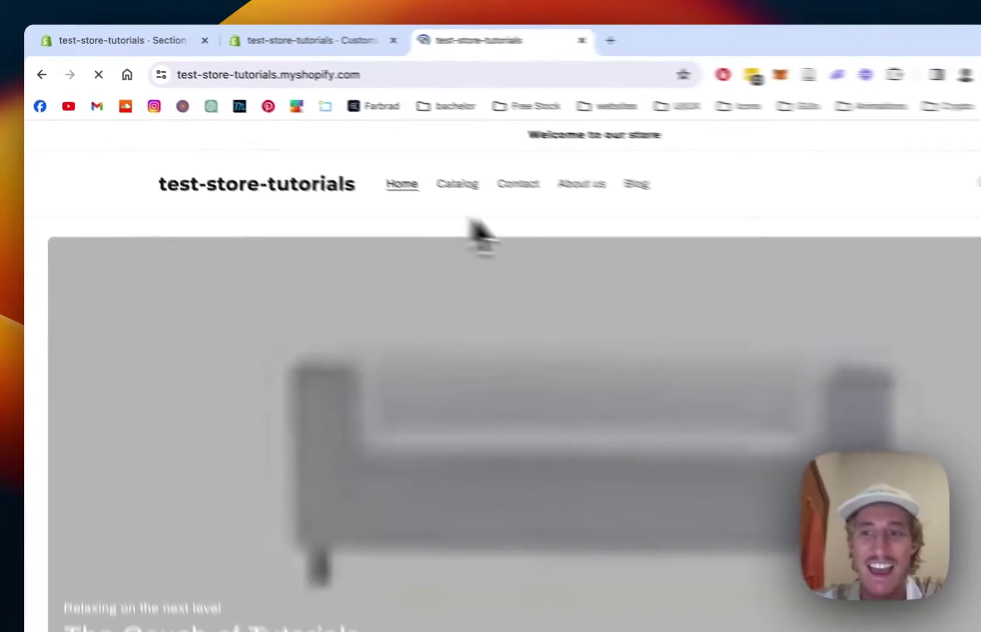
scroll(734, 315, "down", 15)
scroll(512, 207, "up", 5)
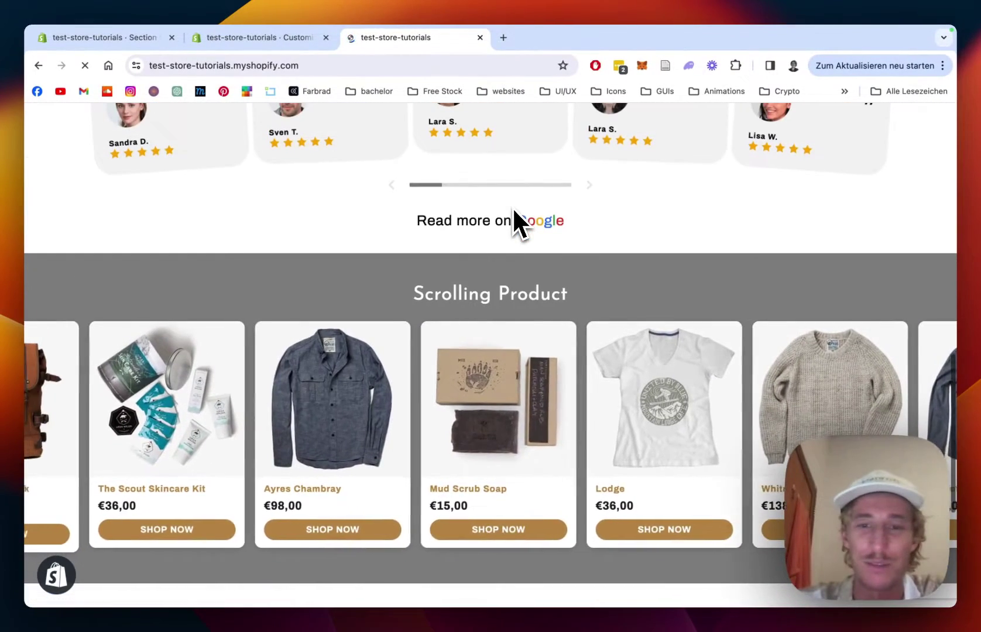
scroll(658, 240, "down", 1)
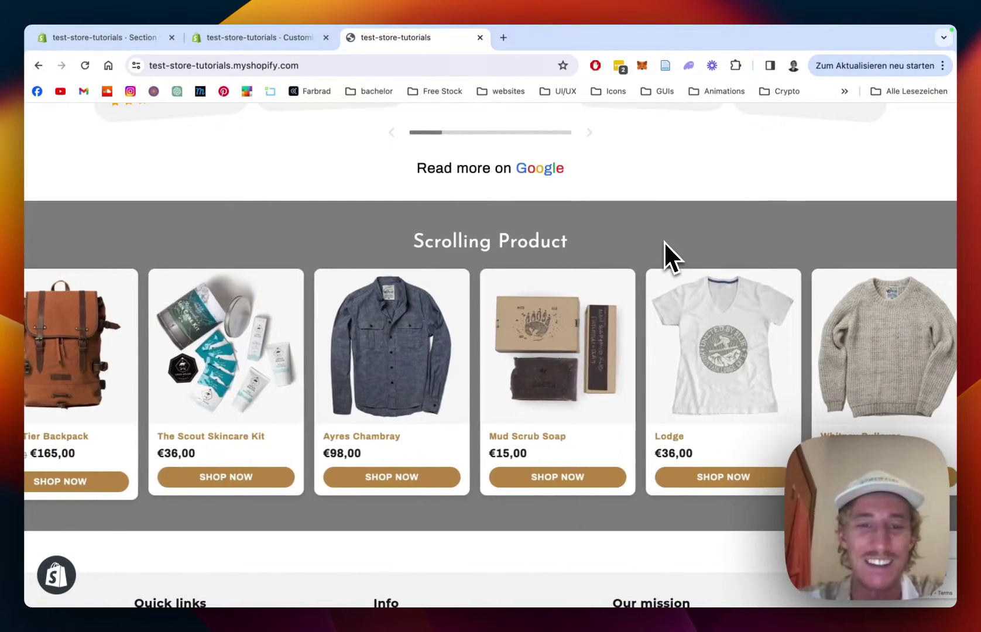